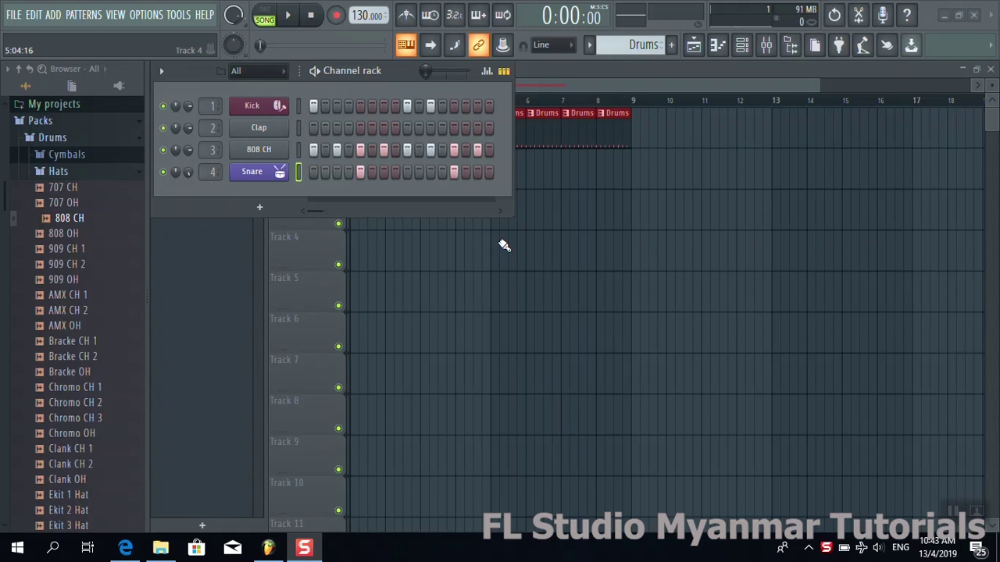
# - Open and close the piano roll window, and toggle the channel rack window
pyautogui.click(717, 47)
pyautogui.click(717, 47)
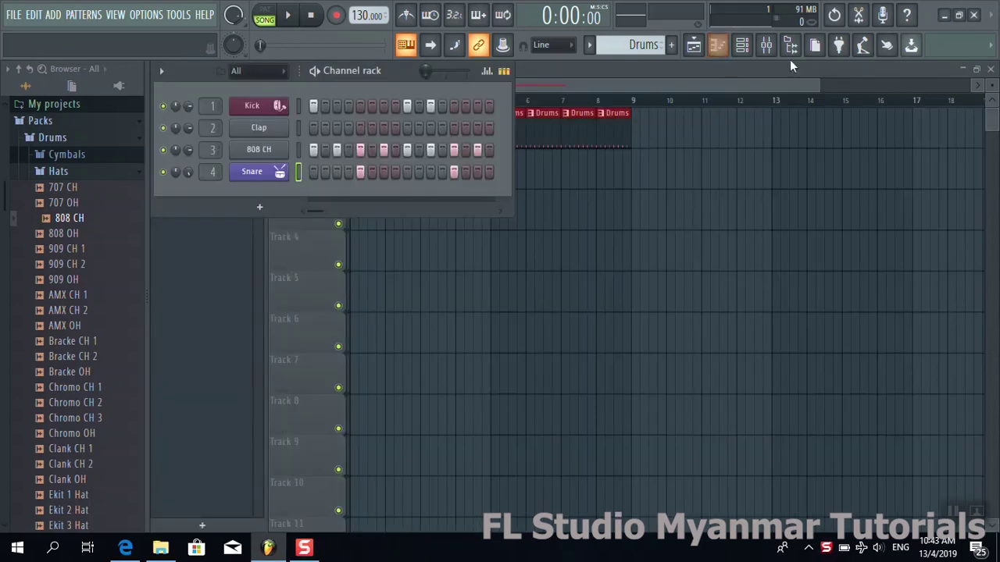
pyautogui.click(741, 47)
pyautogui.click(741, 47)
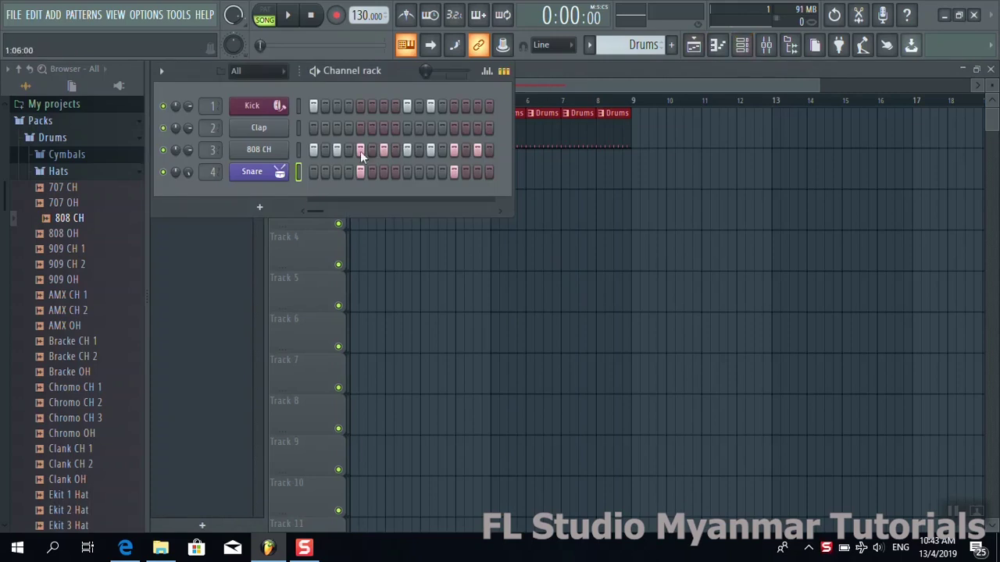
# - Bring the Playlist in front of the channel rack, restore its window to a smaller size, and maximize it again
pyautogui.click(265, 108)
pyautogui.click(694, 45)
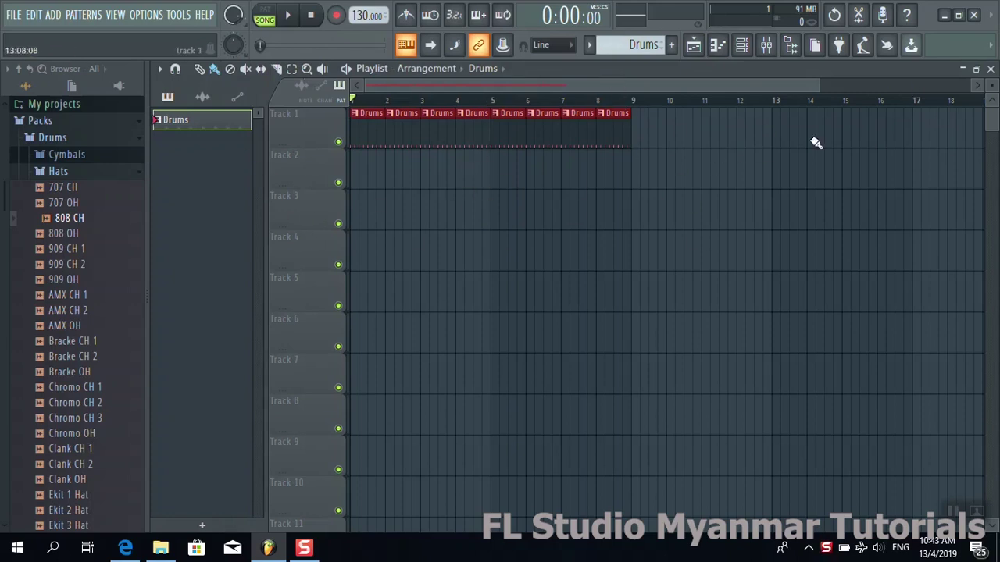
pyautogui.click(976, 68)
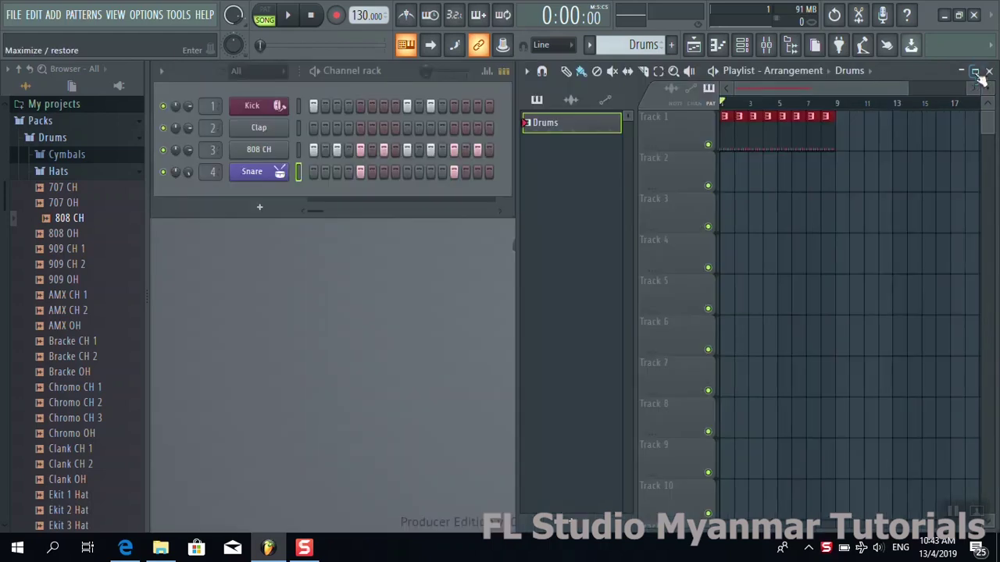
pyautogui.click(976, 81)
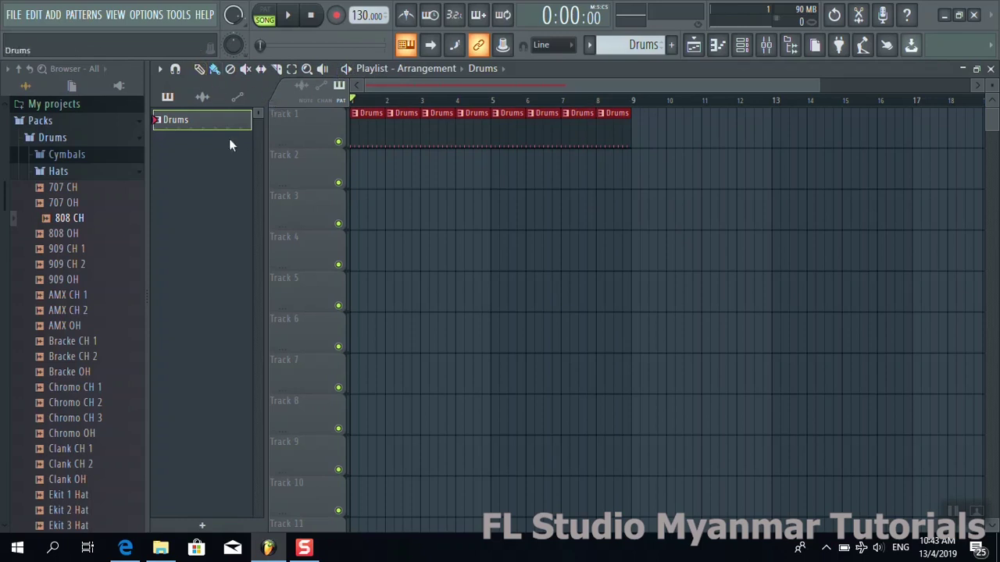
pyautogui.click(158, 69)
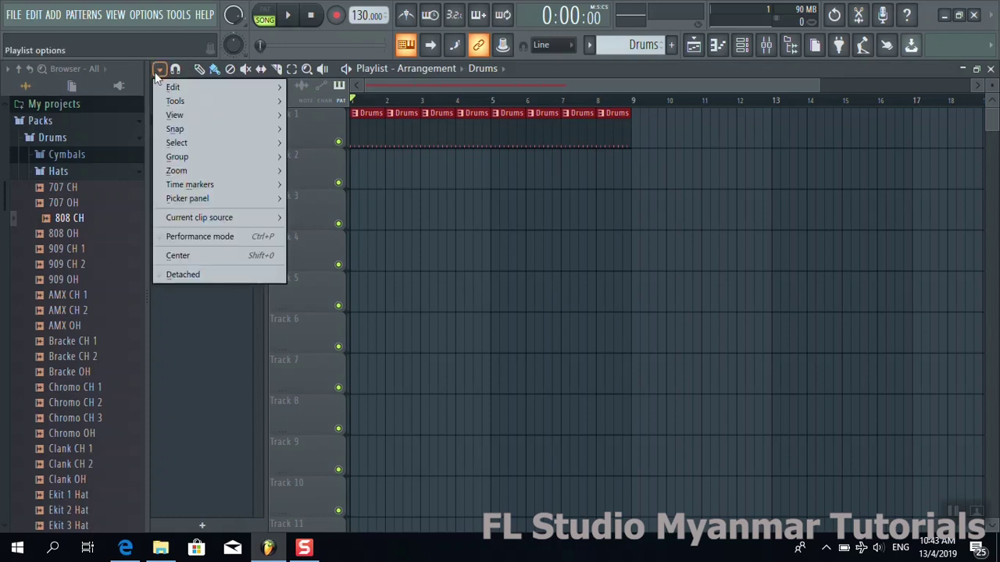
pyautogui.click(159, 72)
pyautogui.click(159, 71)
pyautogui.click(159, 71)
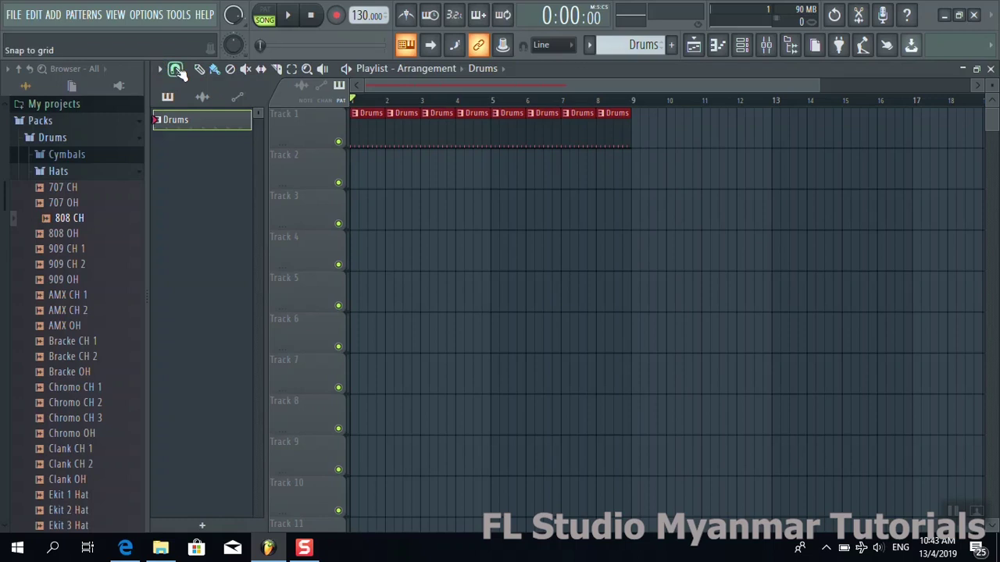
# - Set the Playlist snap to Line and try placing, deleting and nudging a Drums clip on the grid
pyautogui.click(176, 70)
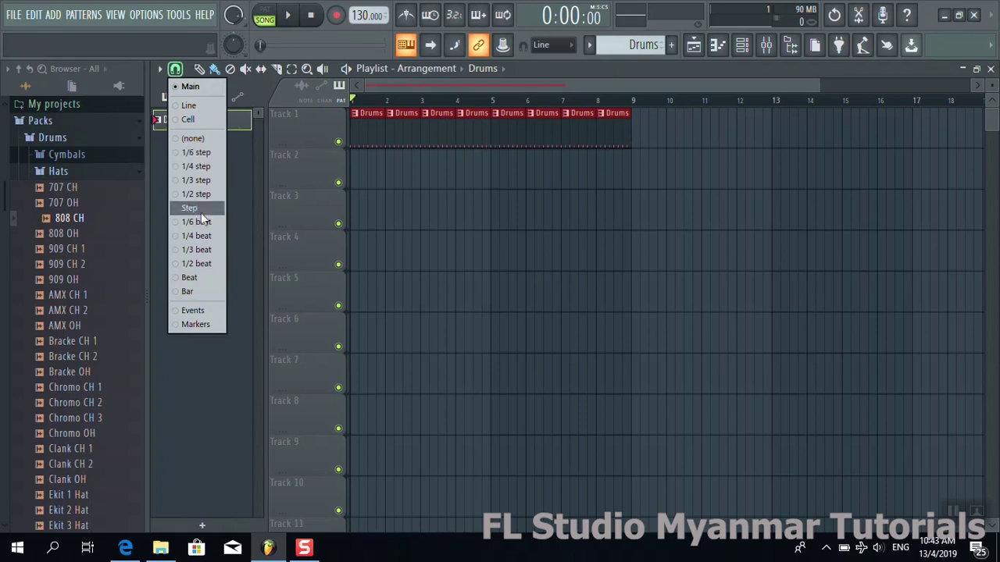
pyautogui.click(205, 110)
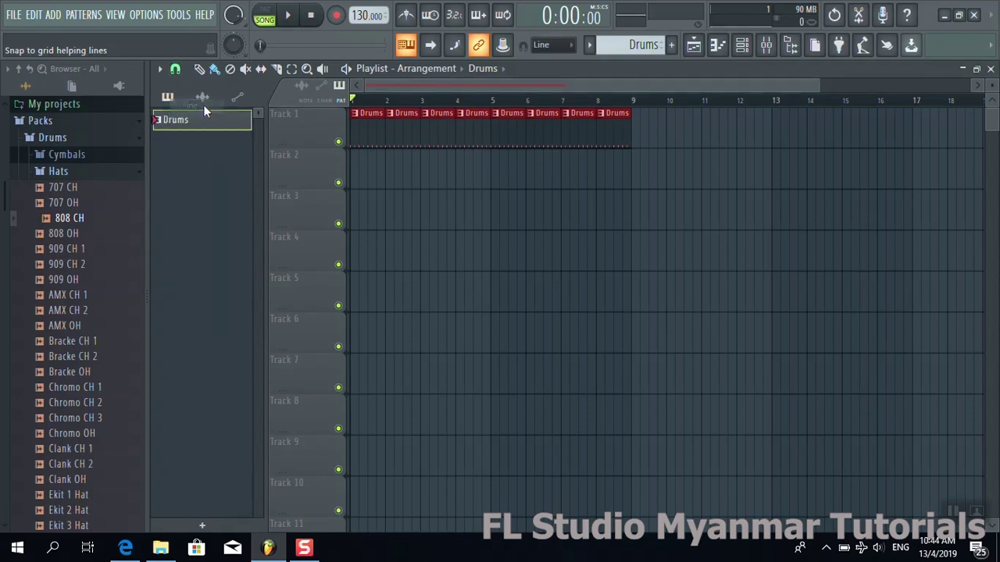
pyautogui.moveTo(394, 117)
pyautogui.mouseDown()
pyautogui.moveTo(412, 125)
pyautogui.moveTo(395, 112)
pyautogui.mouseUp()
pyautogui.click(467, 196)
pyautogui.rightClick(477, 223)
pyautogui.moveTo(395, 125)
pyautogui.mouseDown()
pyautogui.moveTo(377, 126)
pyautogui.moveTo(396, 136)
pyautogui.moveTo(392, 126)
pyautogui.mouseUp()
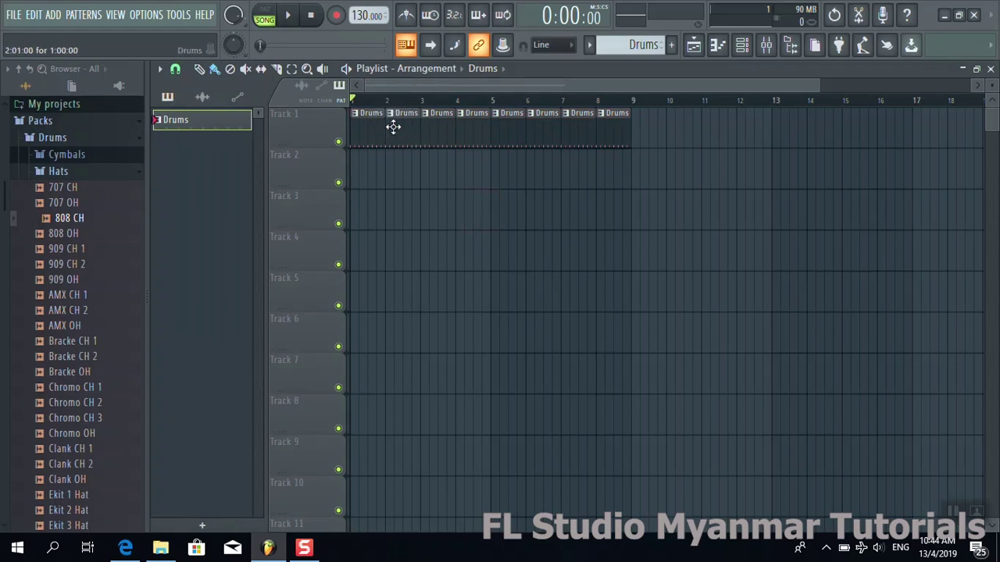
# - Keep the Playlist snap at Line and move the Drums clip at bar 2 from Track 1 down to Track 2
pyautogui.scroll(4, 393, 126)
pyautogui.scroll(2, 390, 124)
pyautogui.scroll(-5, 391, 125)
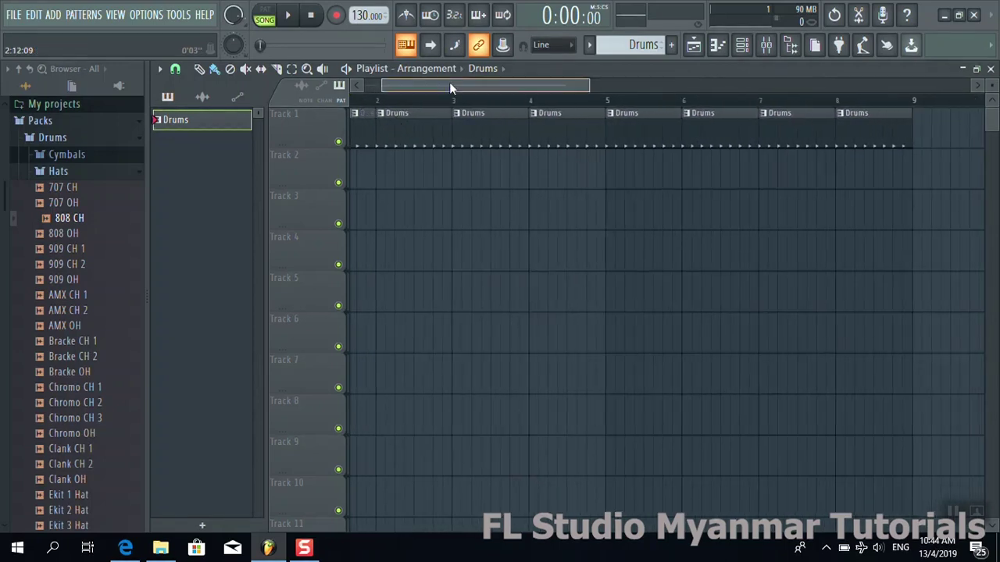
pyautogui.moveTo(450, 86); pyautogui.dragTo(386, 85)
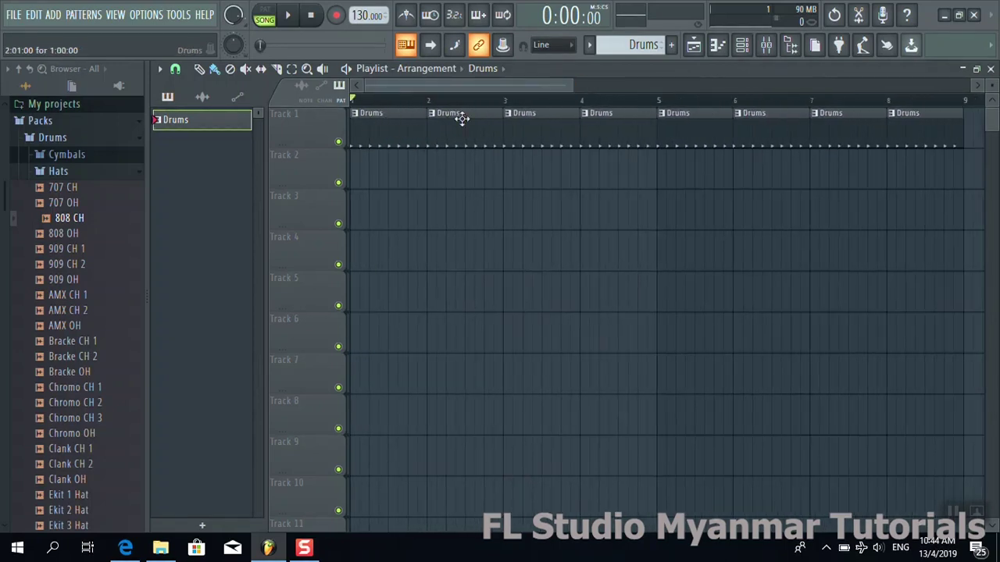
pyautogui.click(176, 72)
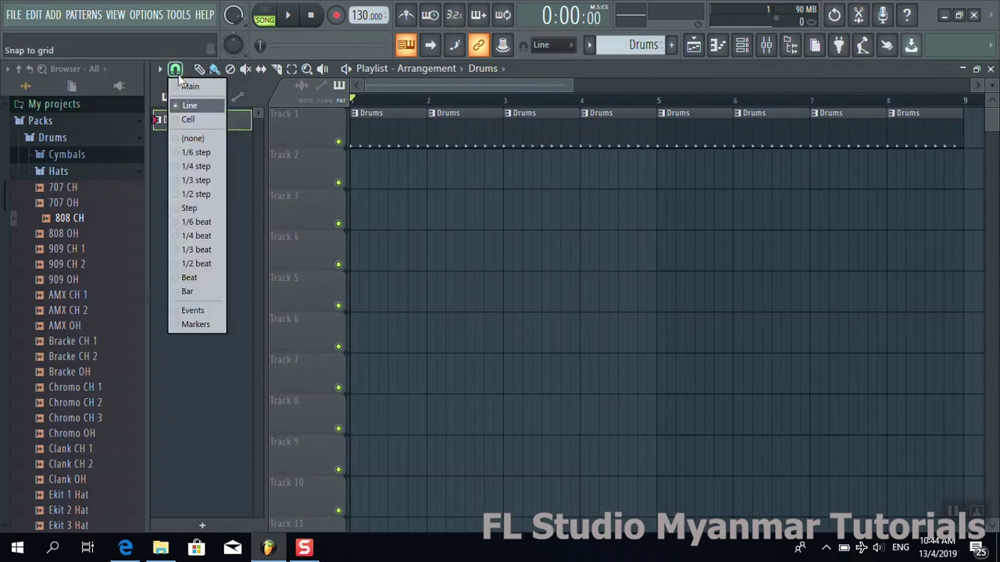
pyautogui.click(195, 105)
pyautogui.moveTo(442, 126); pyautogui.dragTo(439, 172)
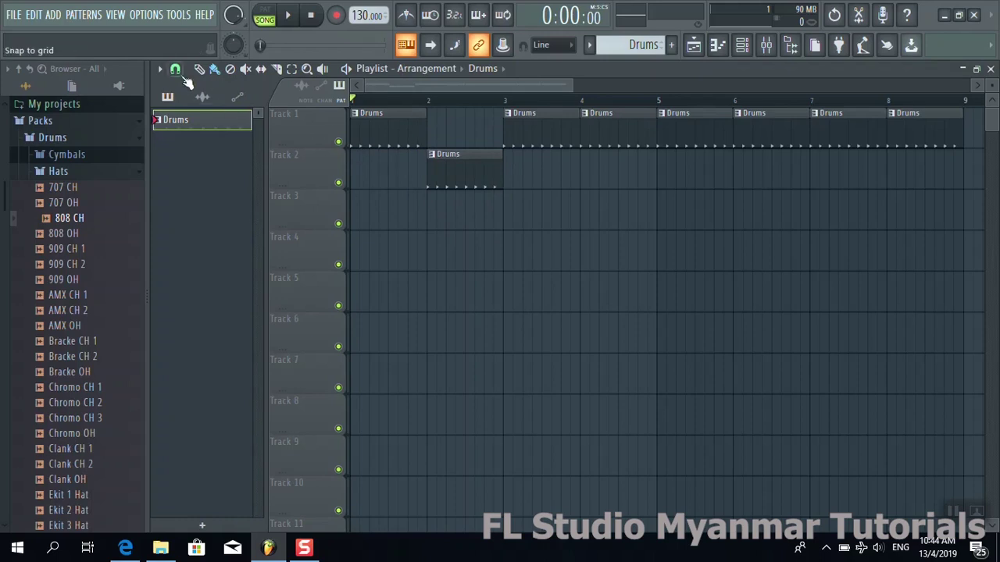
# - Set the Playlist snap to Cell and try shifting the Drums clip on Track 2
pyautogui.click(175, 70)
pyautogui.click(197, 120)
pyautogui.moveTo(455, 163)
pyautogui.mouseDown()
pyautogui.moveTo(434, 165)
pyautogui.moveTo(451, 167)
pyautogui.mouseUp()
# - Set the Playlist snap to (none), move the Drums clip on Track 2 freely off the grid, and remove it
pyautogui.click(175, 70)
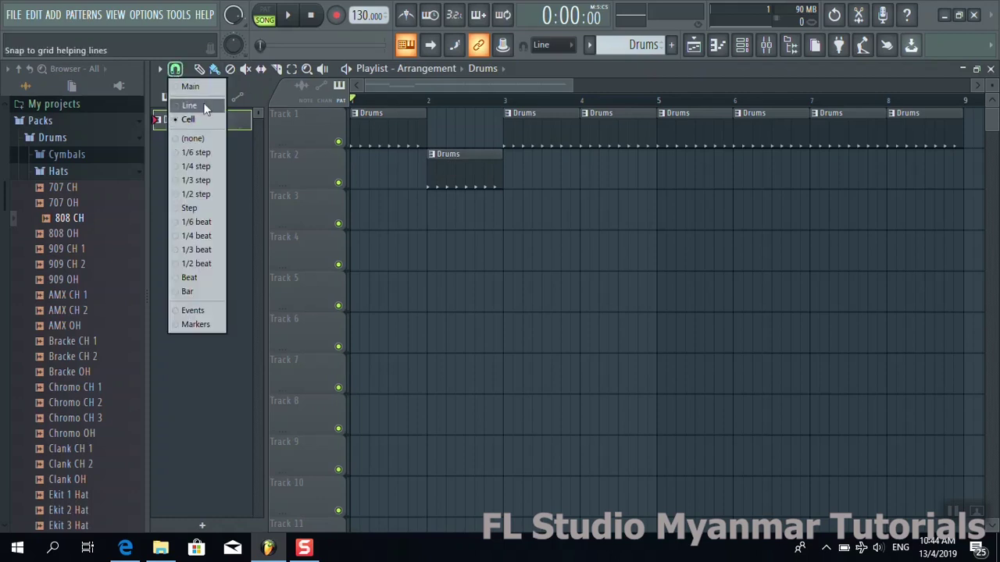
pyautogui.click(202, 143)
pyautogui.moveTo(453, 155)
pyautogui.mouseDown()
pyautogui.moveTo(444, 156)
pyautogui.moveTo(471, 156)
pyautogui.moveTo(444, 165)
pyautogui.mouseUp()
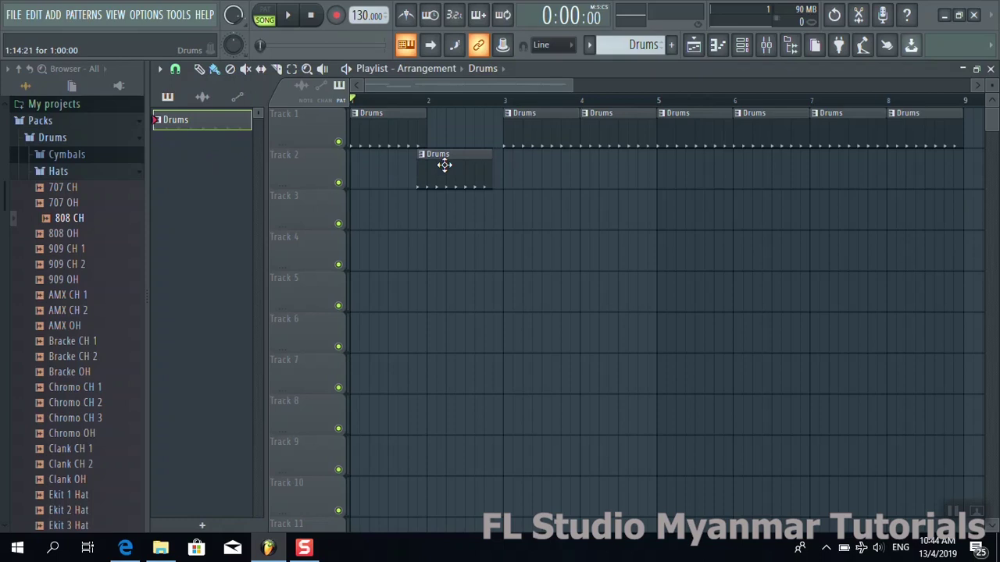
pyautogui.moveTo(443, 165); pyautogui.dragTo(466, 185)
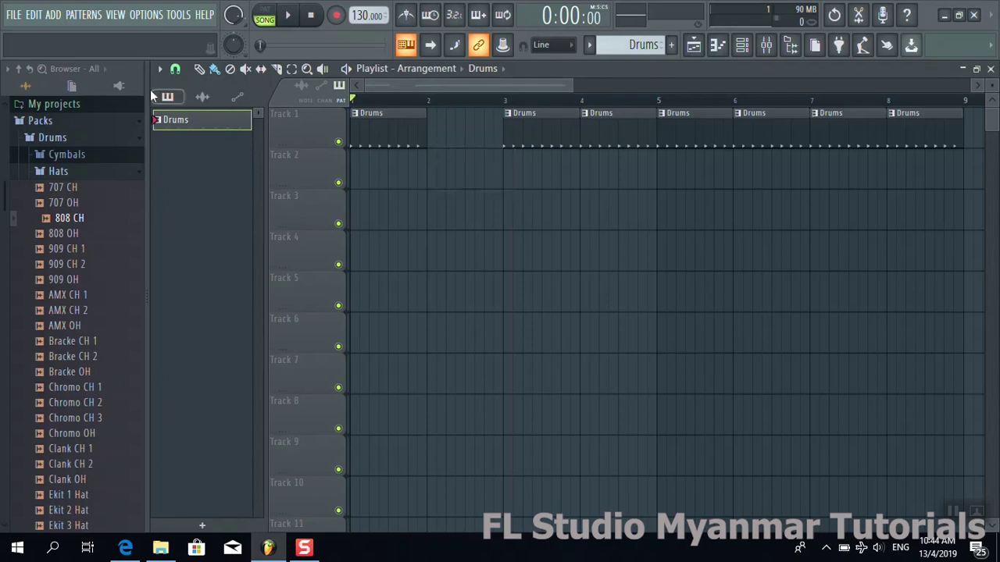
# - Set the Playlist snap to Main and move the Drums clip at bar 3 of Track 1 to bar 2
pyautogui.click(183, 72)
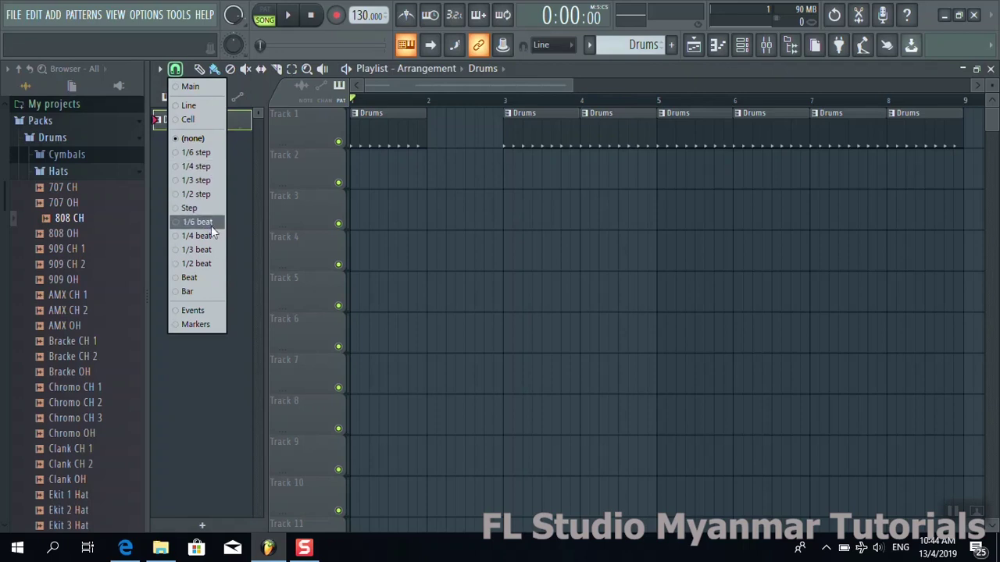
pyautogui.click(211, 86)
pyautogui.moveTo(529, 134); pyautogui.dragTo(447, 139)
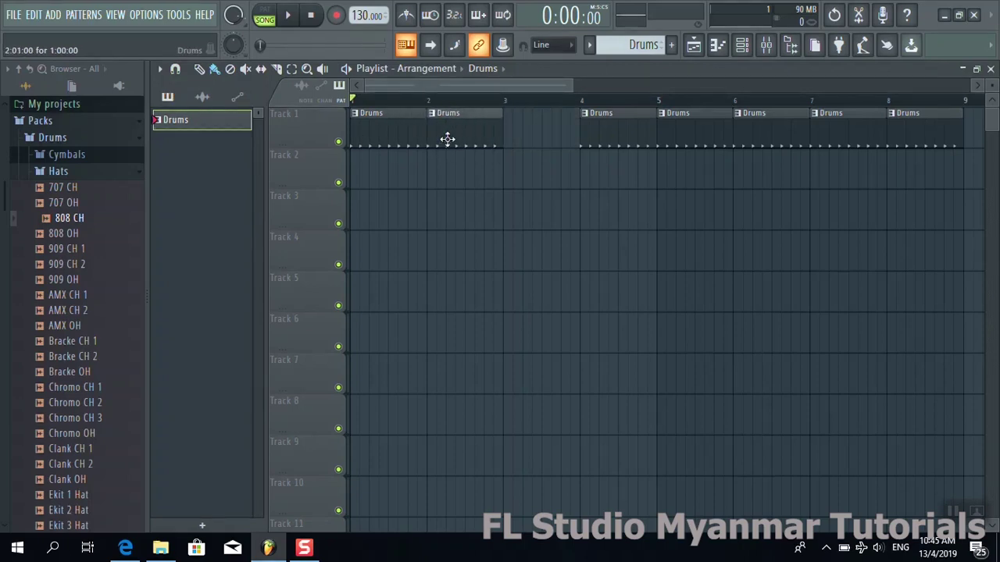
# - Use the Draw tool to place one Drums clip on Track 2 and two on Track 3, repositioning them along their tracks
pyautogui.click(203, 68)
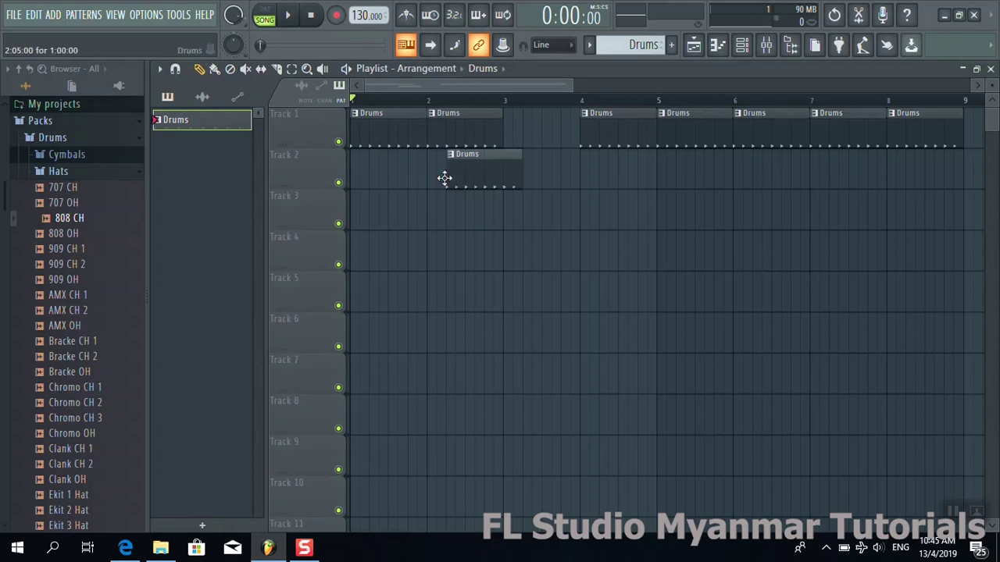
pyautogui.click(471, 205)
pyautogui.click(598, 214)
pyautogui.moveTo(598, 214); pyautogui.dragTo(408, 219)
pyautogui.click(367, 177)
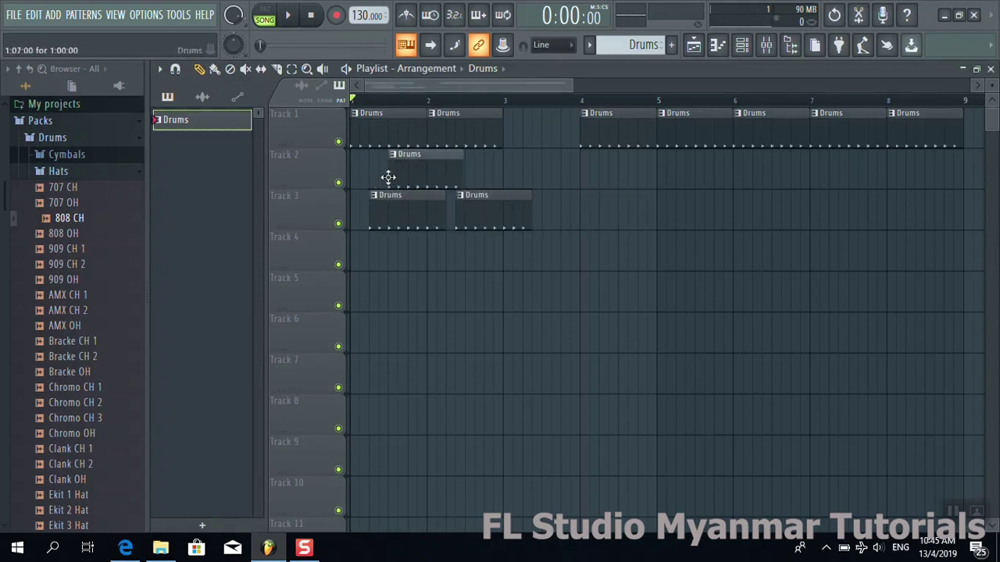
pyautogui.moveTo(367, 176); pyautogui.dragTo(602, 183)
# - Delete the Drums clip on Track 2 and both Drums clips on Track 3
pyautogui.rightClick(617, 181)
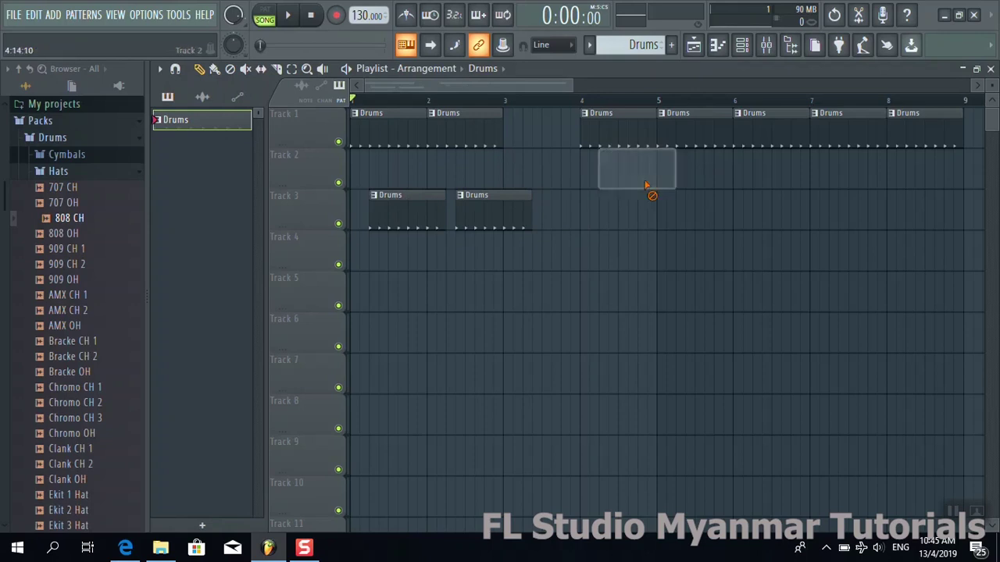
pyautogui.rightClick(508, 217)
pyautogui.rightClick(414, 215)
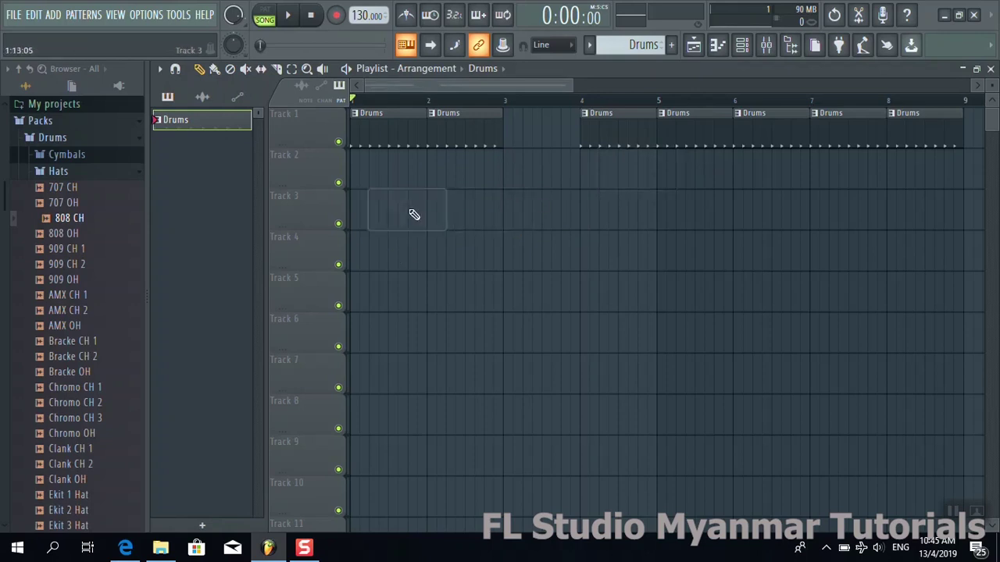
# - Use the Paint tool to add Drums clips to Track 2 singly and in a continuous run, and erase them all
pyautogui.click(214, 69)
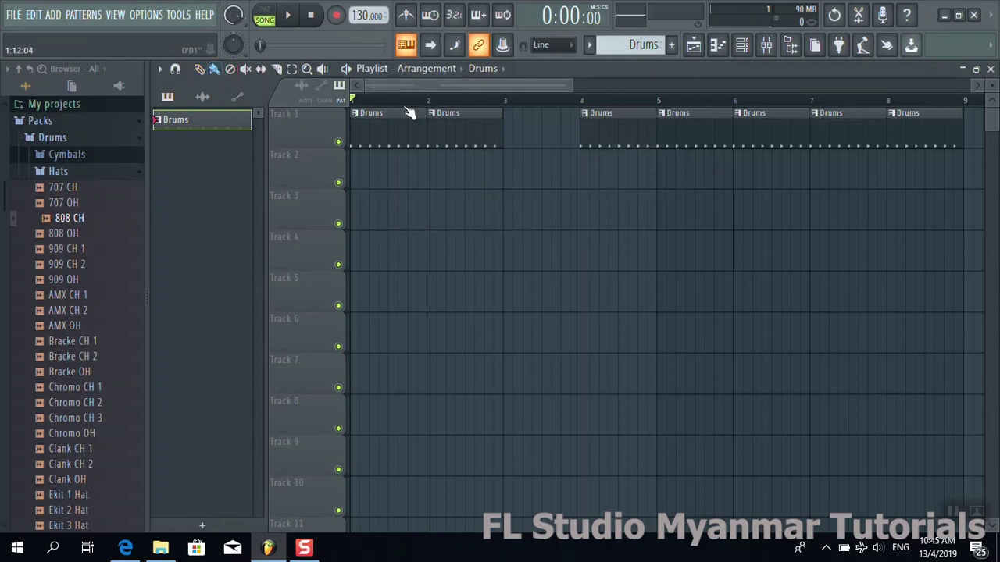
pyautogui.click(364, 172)
pyautogui.click(476, 172)
pyautogui.rightClick(539, 168)
pyautogui.rightClick(429, 177)
pyautogui.moveTo(359, 166)
pyautogui.mouseDown()
pyautogui.moveTo(397, 175)
pyautogui.moveTo(540, 183)
pyautogui.moveTo(893, 188)
pyautogui.mouseUp()
pyautogui.moveTo(964, 183)
pyautogui.mouseDown()
pyautogui.moveTo(450, 173)
pyautogui.moveTo(398, 164)
pyautogui.mouseUp()
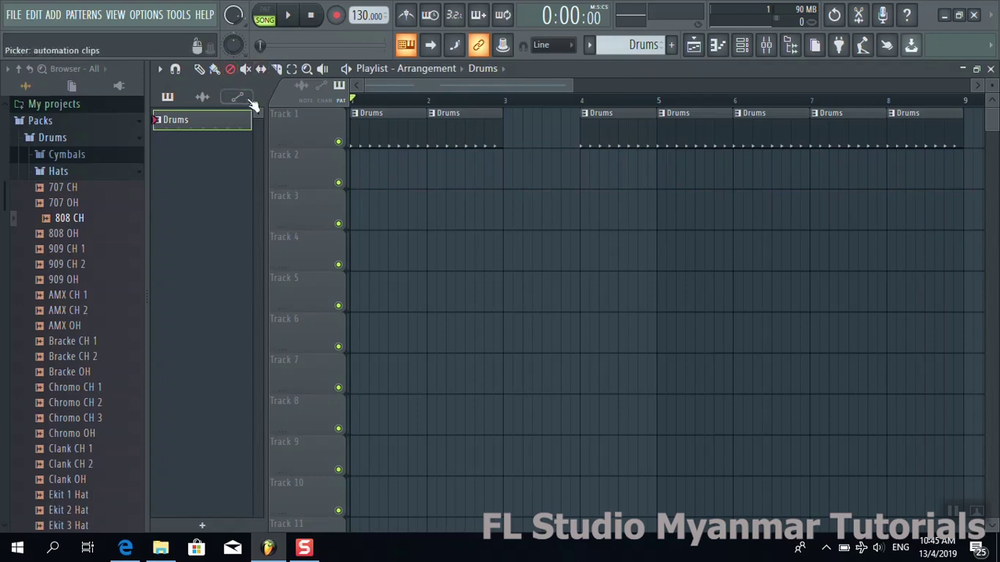
# - Use the Delete tool to remove the Drums clips at bars 1 and 2 of Track 1
pyautogui.click(231, 68)
pyautogui.click(377, 127)
pyautogui.click(460, 129)
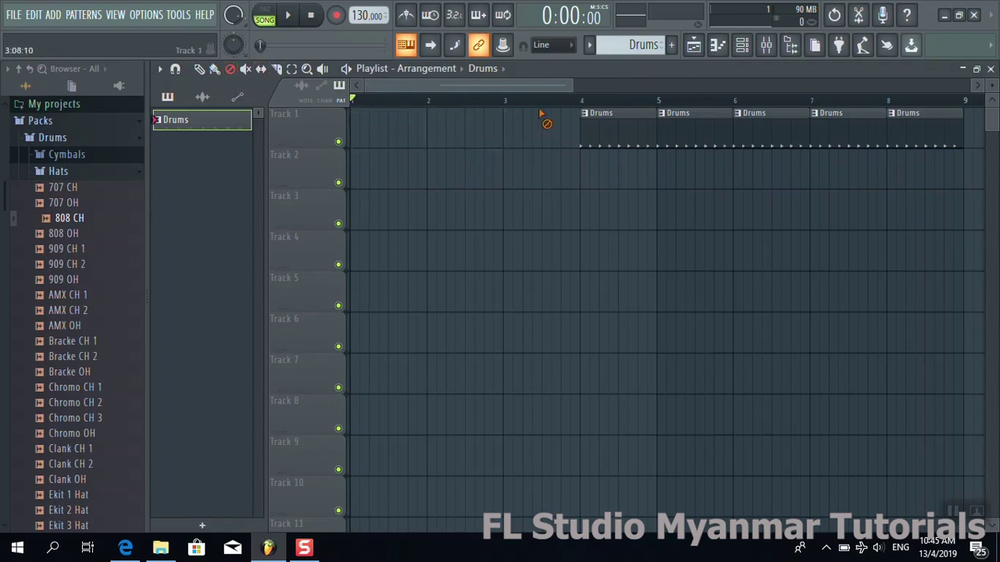
# - Use the Mute tool to mute and unmute the Drums clip at bar 4 of Track 1
pyautogui.click(246, 68)
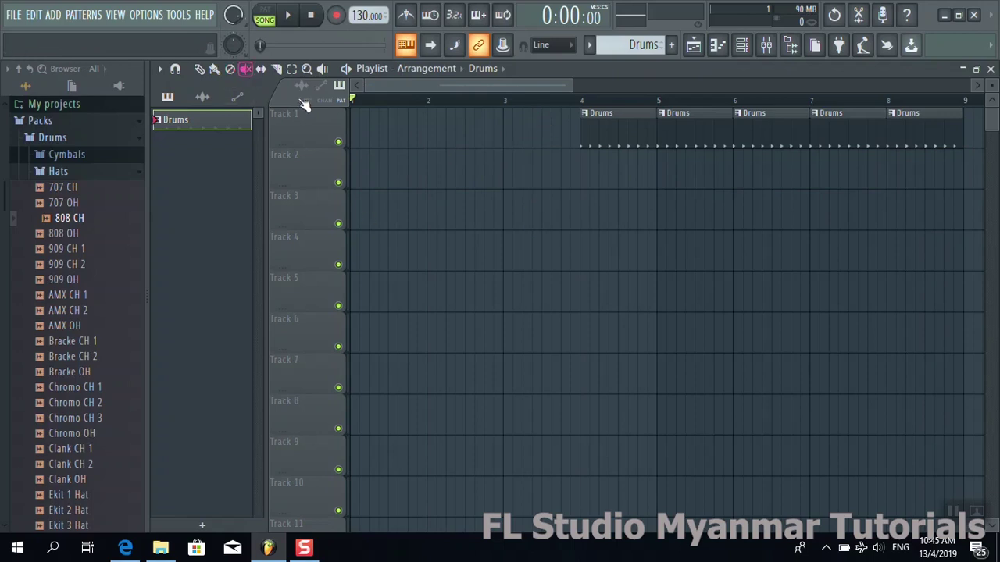
pyautogui.click(613, 114)
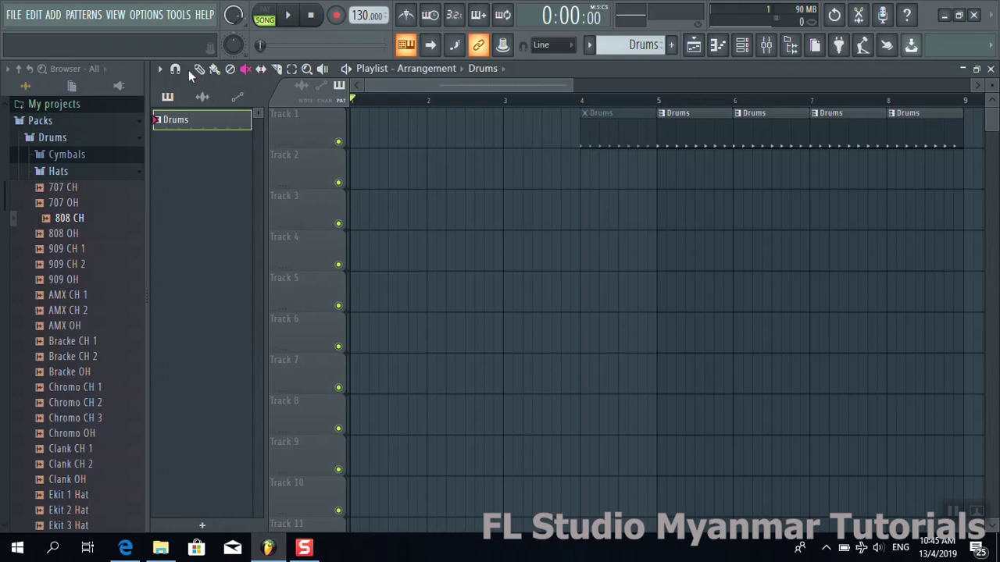
pyautogui.click(616, 111)
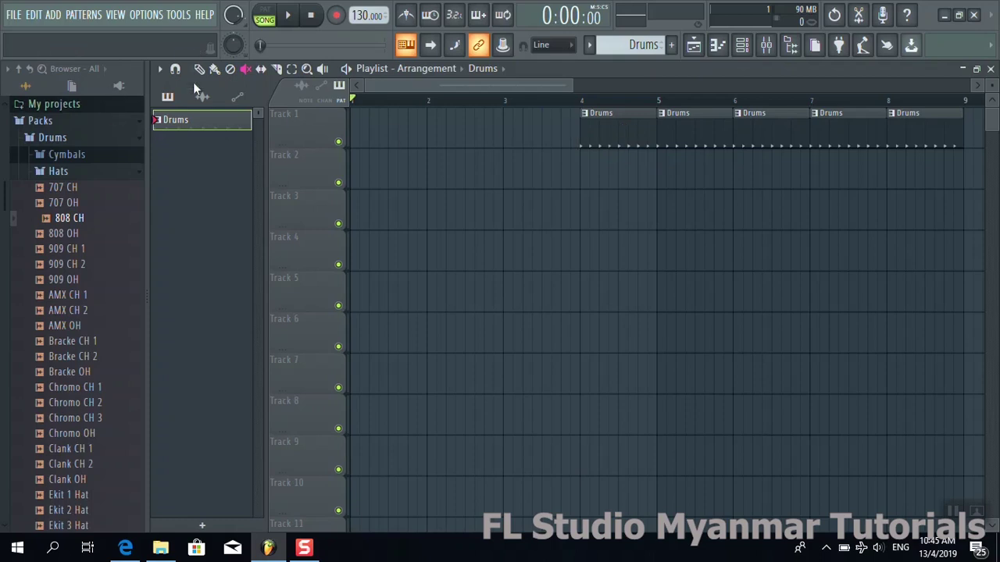
# - Paint Drums clips into bars 1 to 3 of Track 1, and play the song briefly from the start
pyautogui.click(217, 69)
pyautogui.moveTo(346, 131)
pyautogui.mouseDown()
pyautogui.moveTo(357, 118)
pyautogui.moveTo(511, 134)
pyautogui.mouseUp()
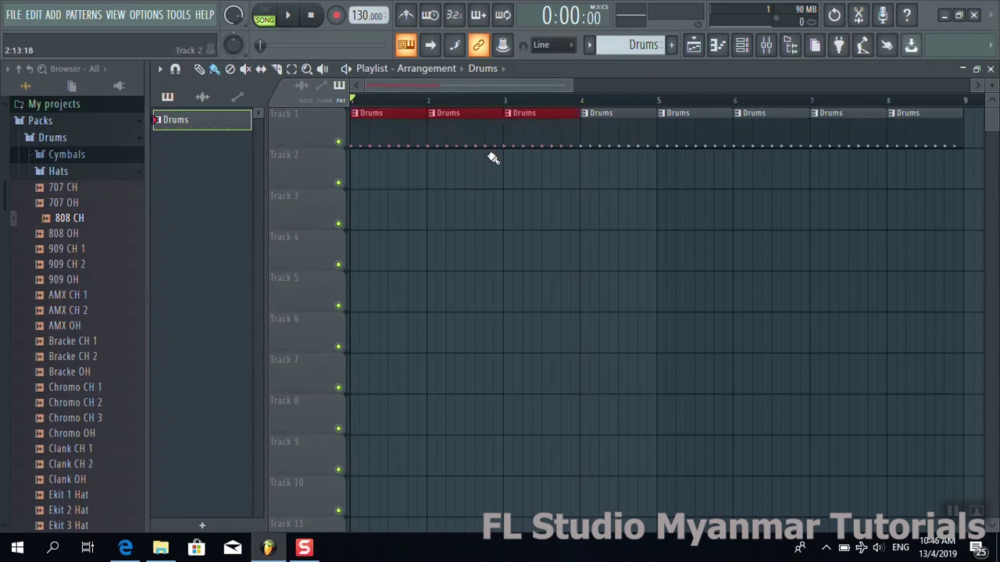
pyautogui.press('space')
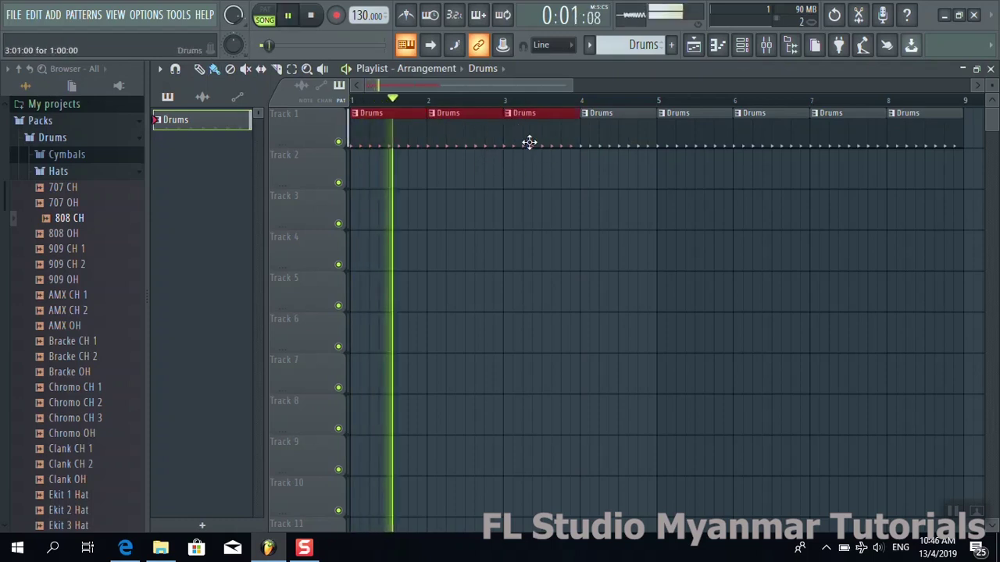
pyautogui.press('space')
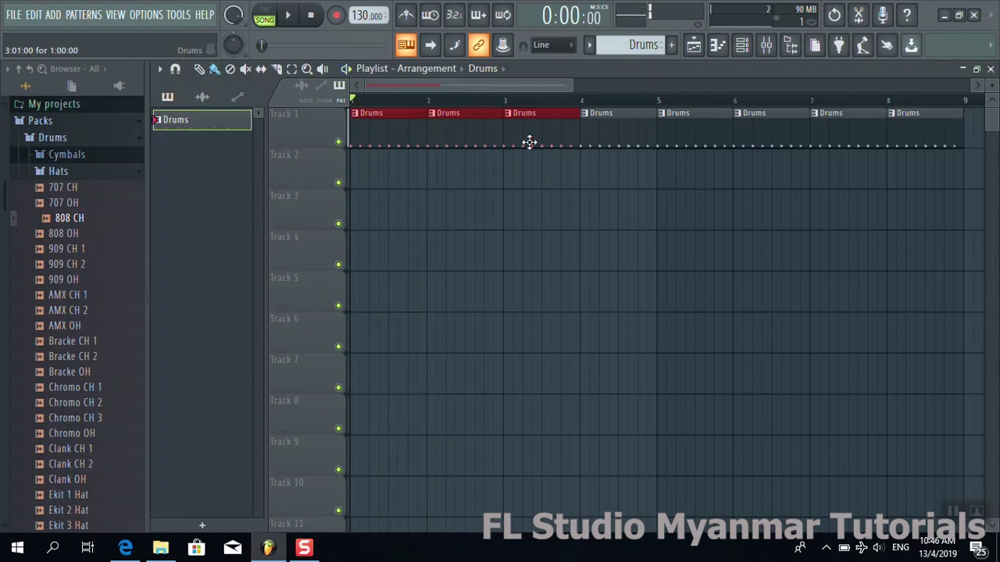
# - Mute the Drums clip at bar 2 of Track 1, play the song to hear the effect, and unmute the clip
pyautogui.click(247, 69)
pyautogui.click(455, 123)
pyautogui.press('space')
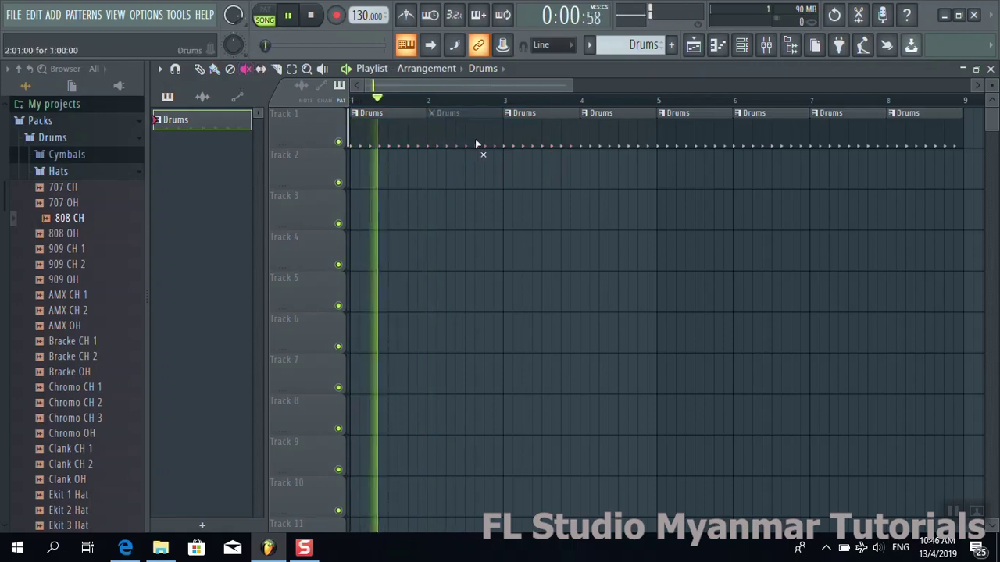
pyautogui.press('space')
pyautogui.click(468, 121)
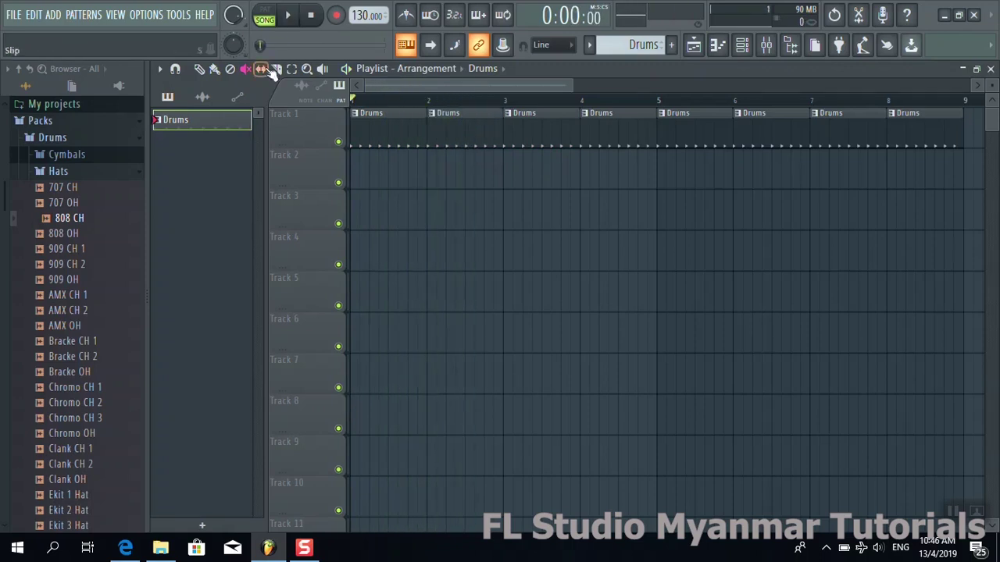
# - Use the Slip tool to move the Drums clip at bar 2 to Track 2 and slip its contents, playing the song to check it
pyautogui.click(266, 70)
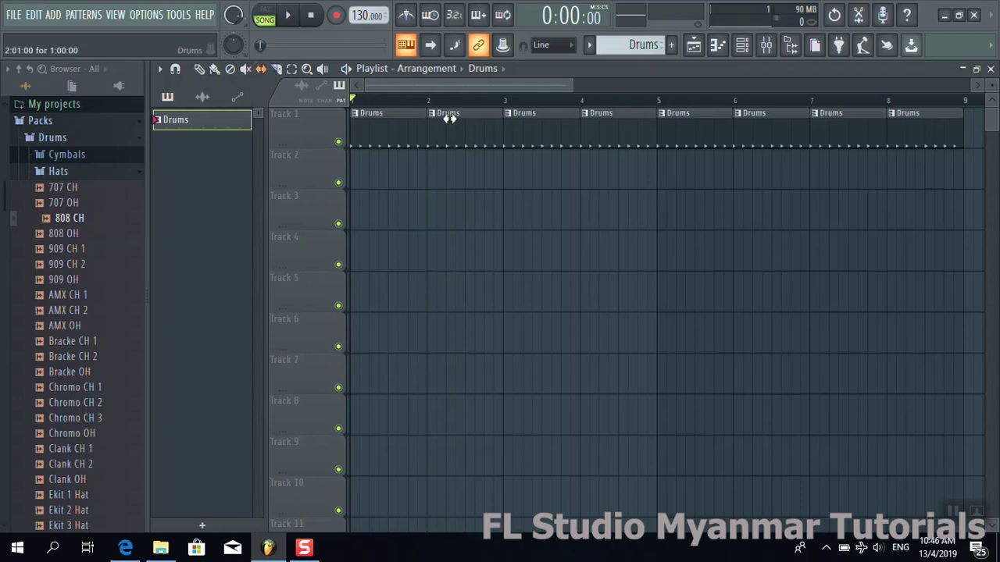
pyautogui.moveTo(464, 136); pyautogui.dragTo(442, 177)
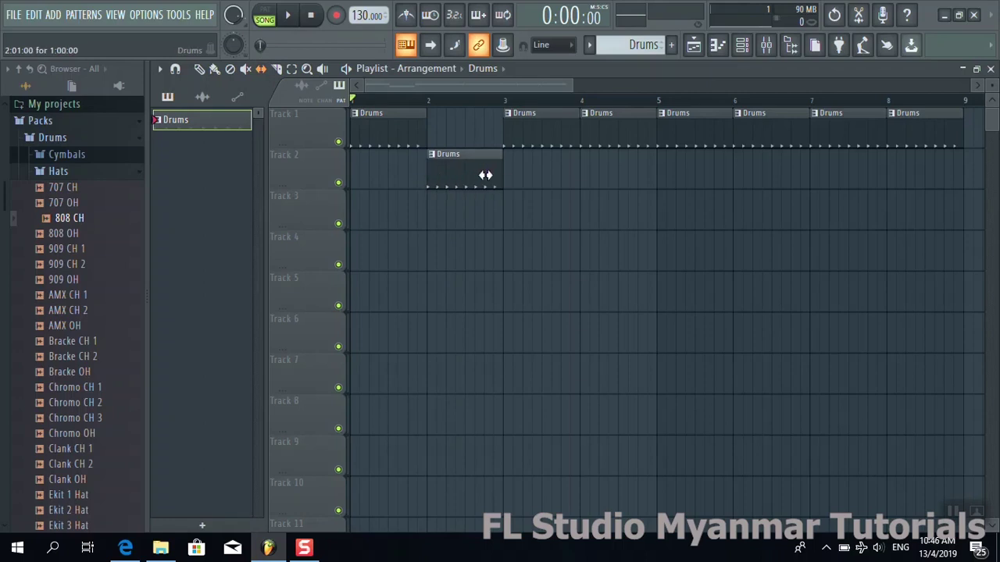
pyautogui.moveTo(544, 165); pyautogui.dragTo(490, 165)
pyautogui.press('space')
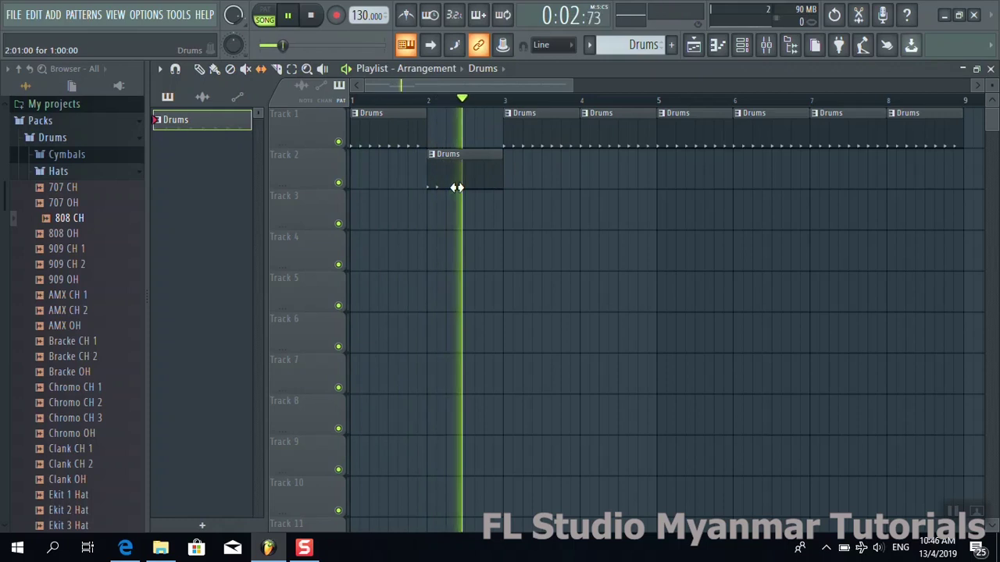
pyautogui.press('space')
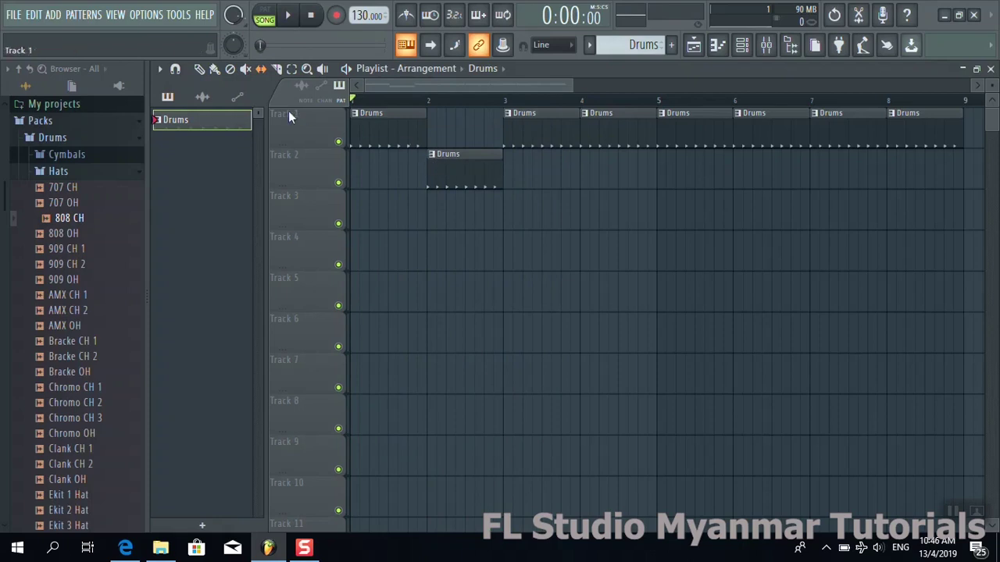
# - Slice the Drums clip at bar 2 of Track 2 in two, and move its second part down to Track 4
pyautogui.click(276, 72)
pyautogui.moveTo(459, 137); pyautogui.dragTo(457, 220)
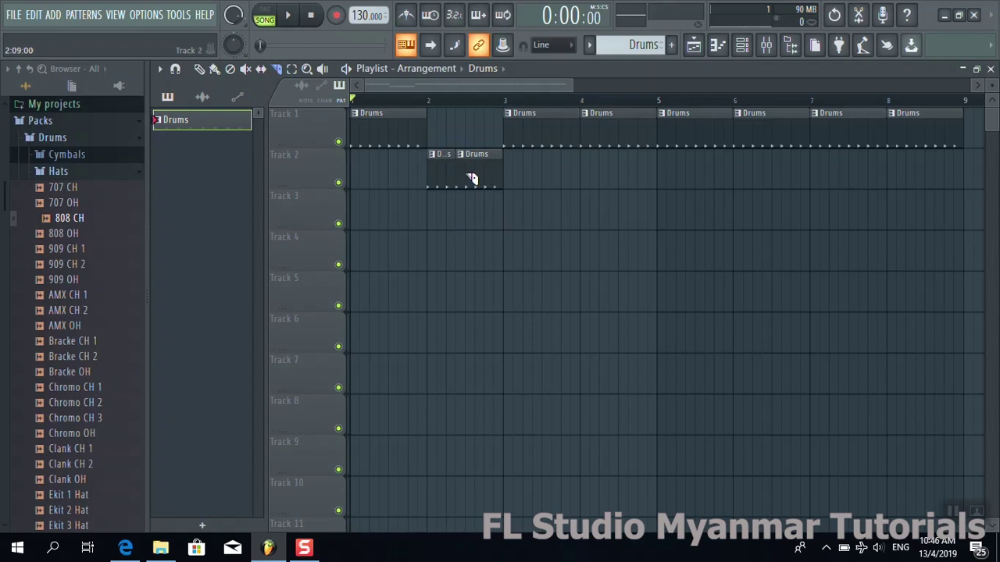
pyautogui.click(199, 69)
pyautogui.moveTo(491, 154); pyautogui.dragTo(508, 252)
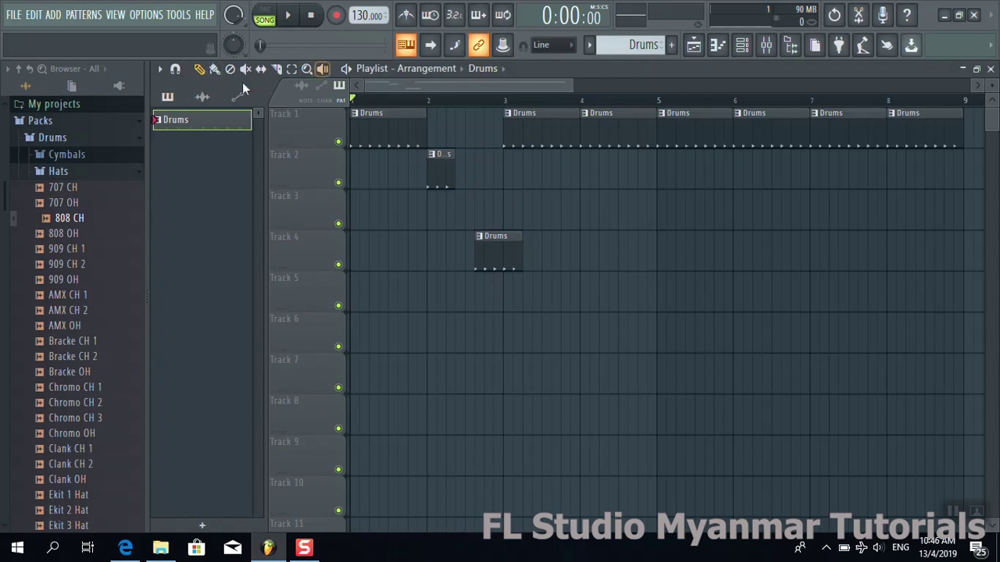
# - Delete the Track 4 piece, extend the Track 2 piece to one bar before deleting it, and draw a Drums clip at bar 2 of Track 1
pyautogui.rightClick(492, 260)
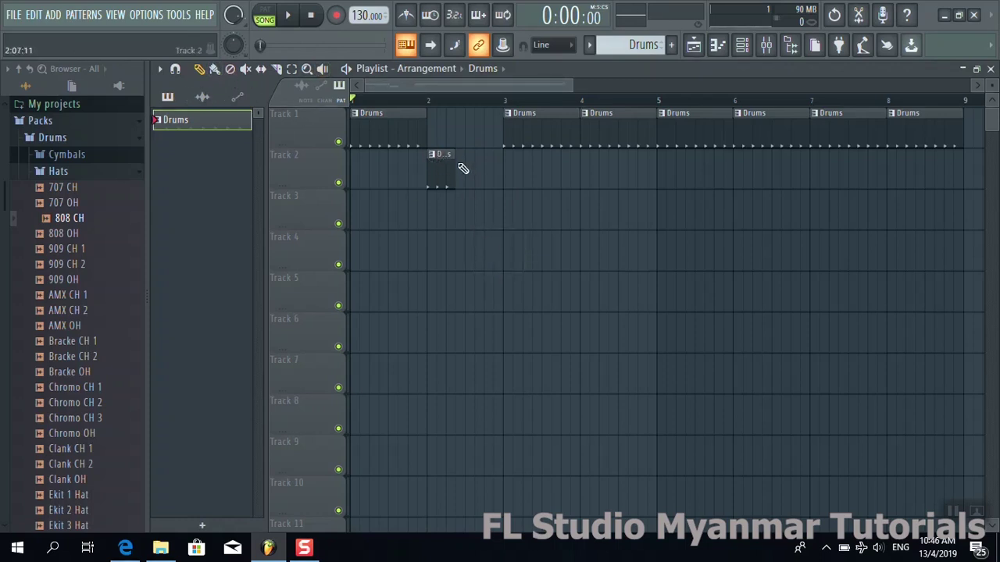
pyautogui.moveTo(453, 155); pyautogui.dragTo(498, 172)
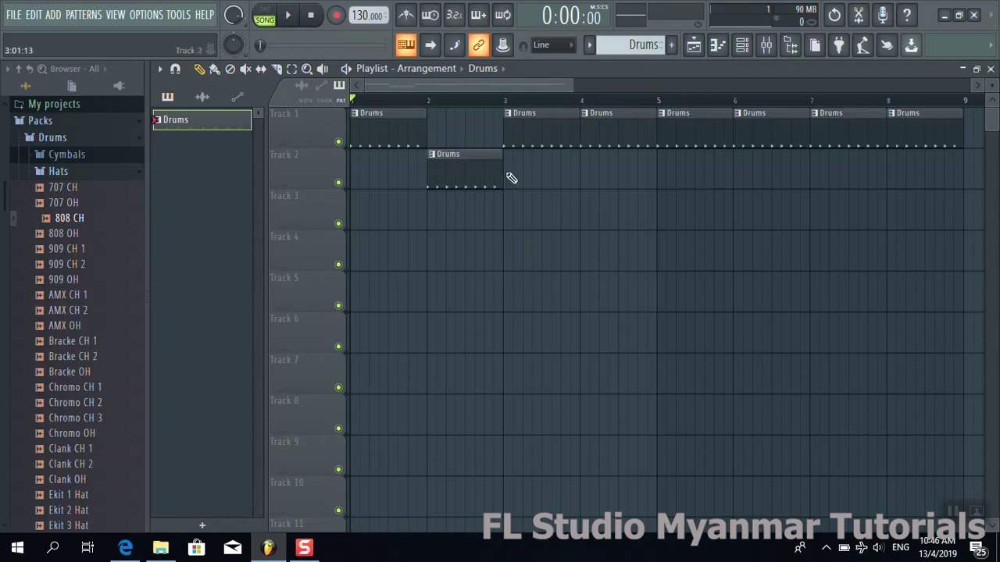
pyautogui.rightClick(459, 172)
pyautogui.click(431, 125)
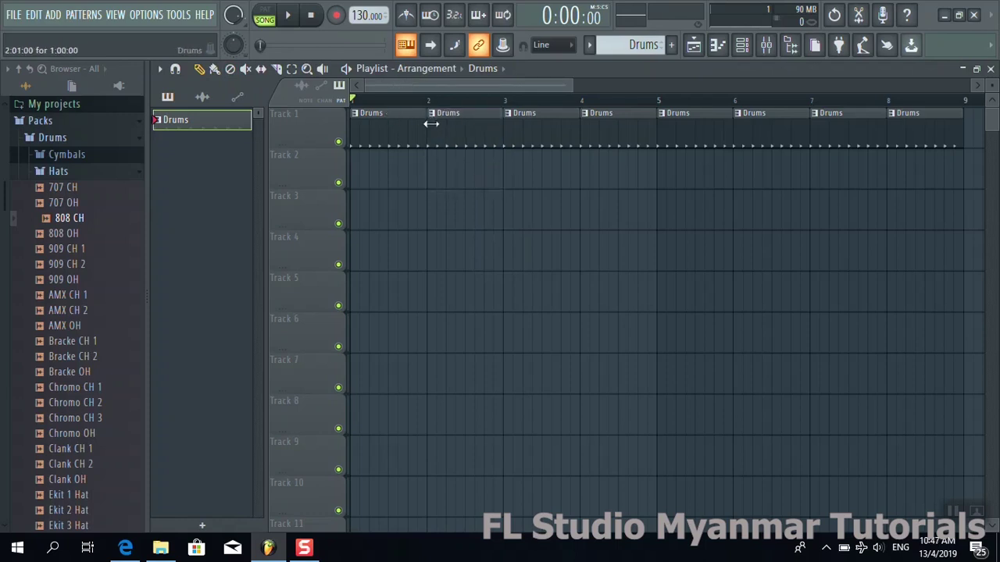
# - Use the Select tool to select individual Drums clips on Track 1 one after another, and select all of the track's clips from bars 1 to 8
pyautogui.click(292, 69)
pyautogui.click(415, 129)
pyautogui.click(493, 126)
pyautogui.click(566, 129)
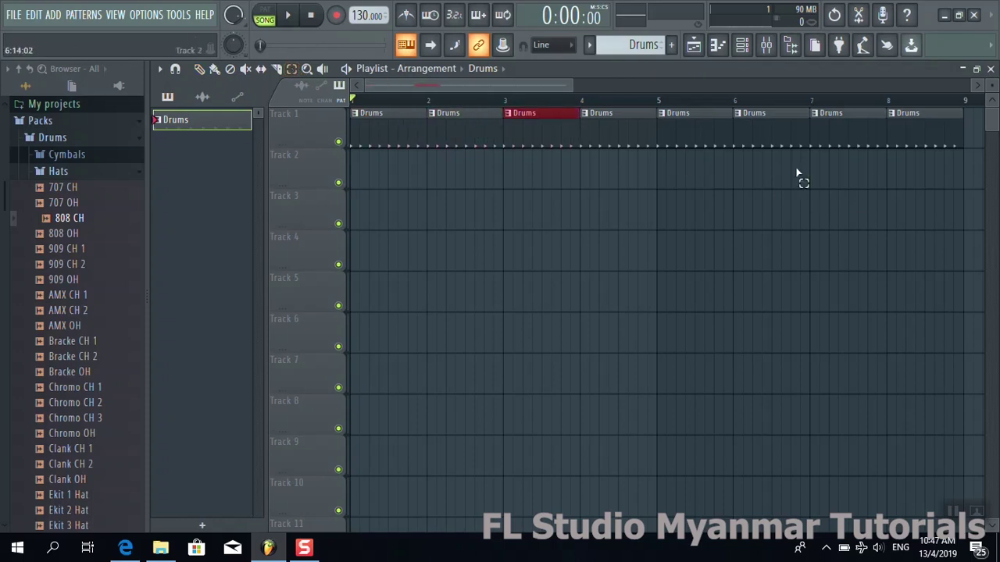
pyautogui.click(640, 148)
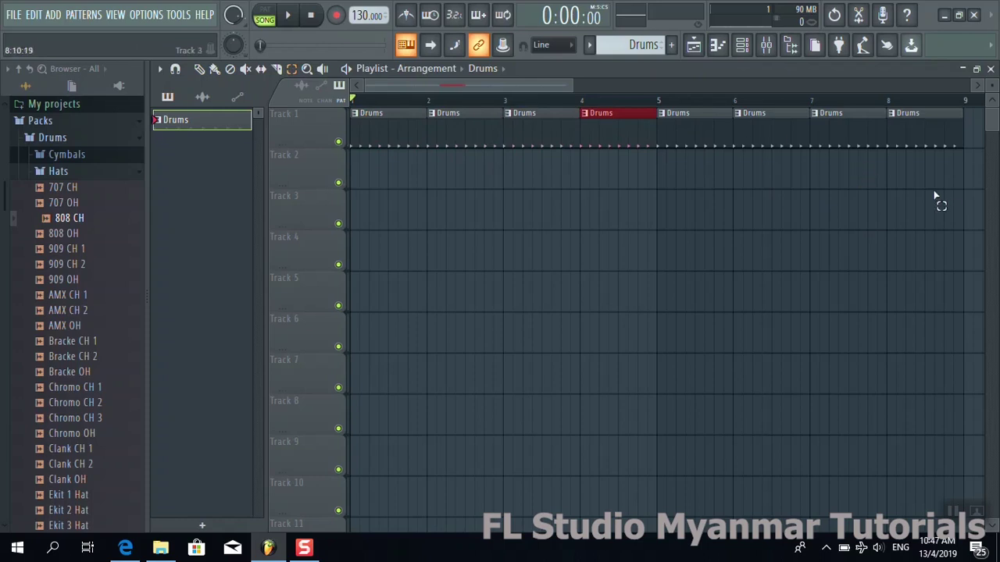
pyautogui.moveTo(953, 207); pyautogui.dragTo(337, 114)
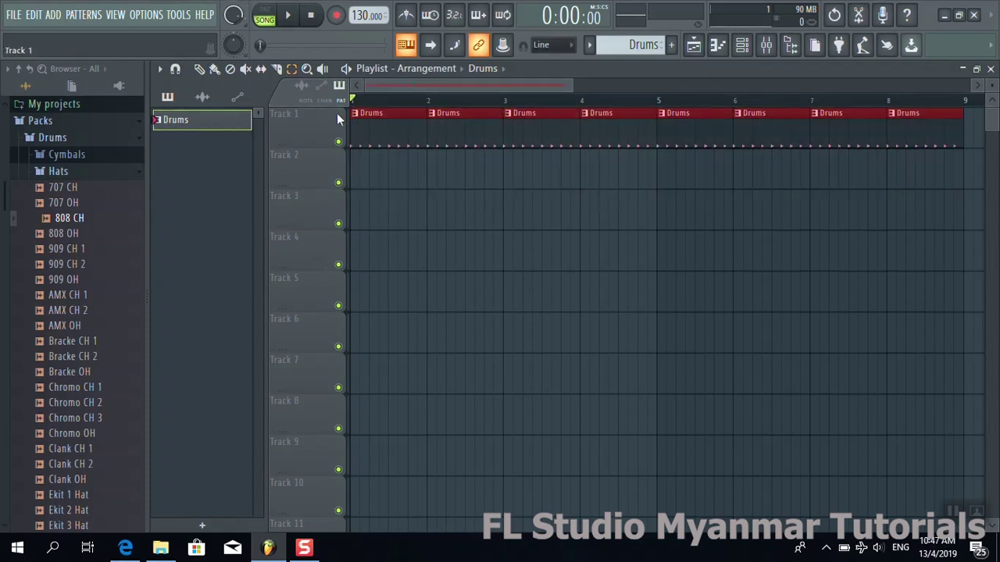
# - Use the Zoom tool on the first bar of Track 1 to zoom the Playlist in and back out
pyautogui.click(306, 69)
pyautogui.click(386, 133)
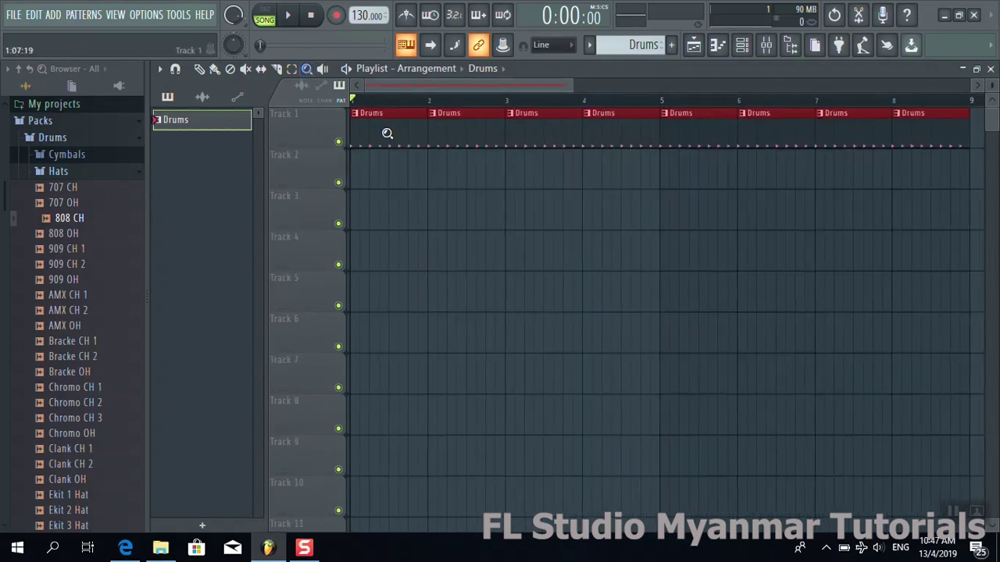
pyautogui.rightClick(387, 134)
# - Use the Playback tool to audition the Drums clip at bar 1, and play the song from the start before pausing it
pyautogui.click(323, 68)
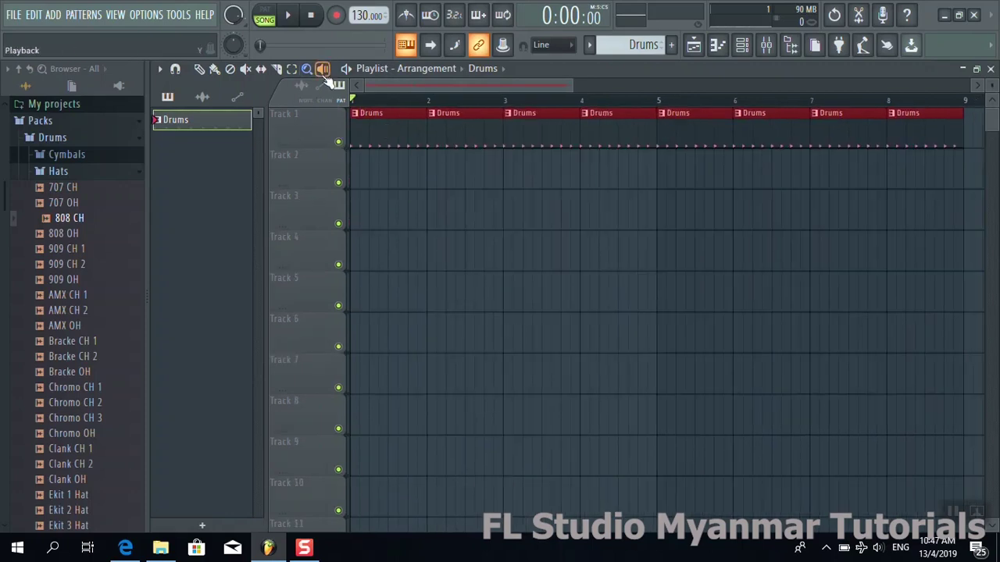
pyautogui.click(404, 134)
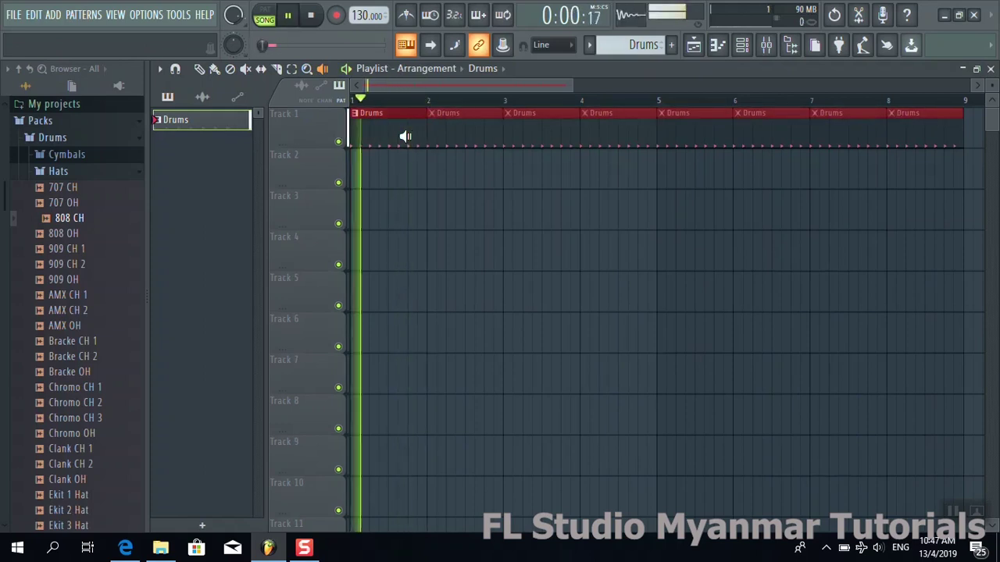
pyautogui.press('space')
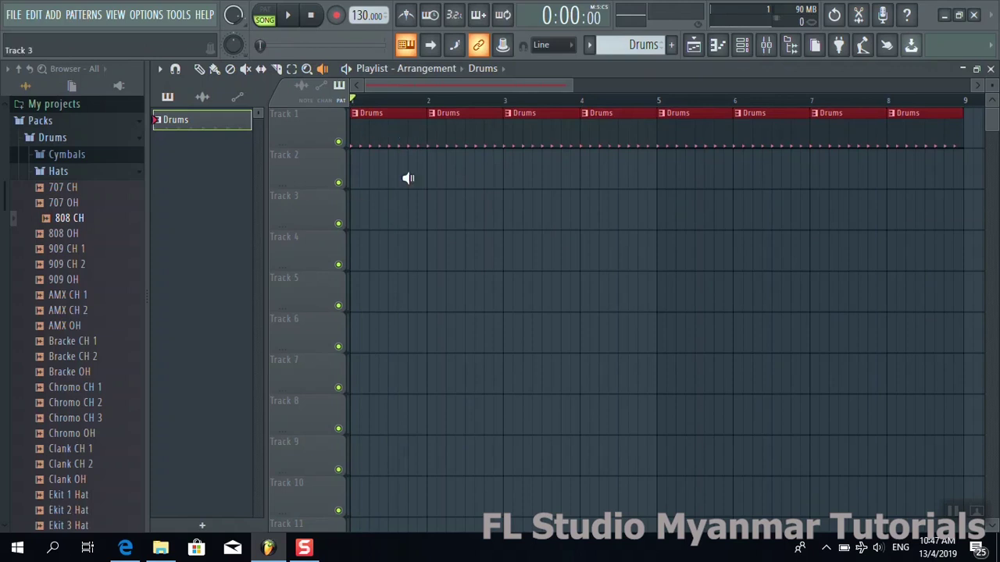
pyautogui.press('space')
pyautogui.press('space')
pyautogui.press('space')
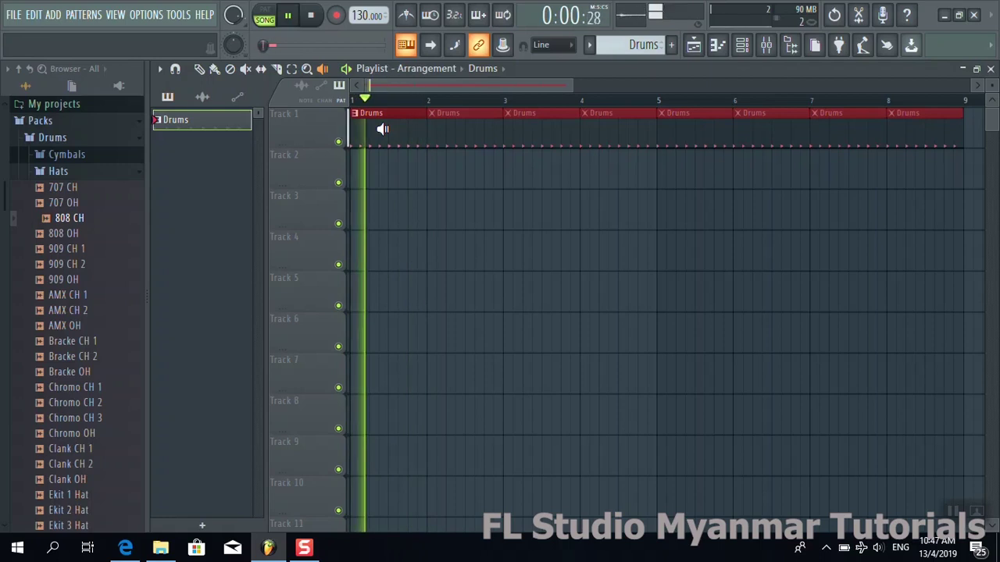
pyautogui.press('space')
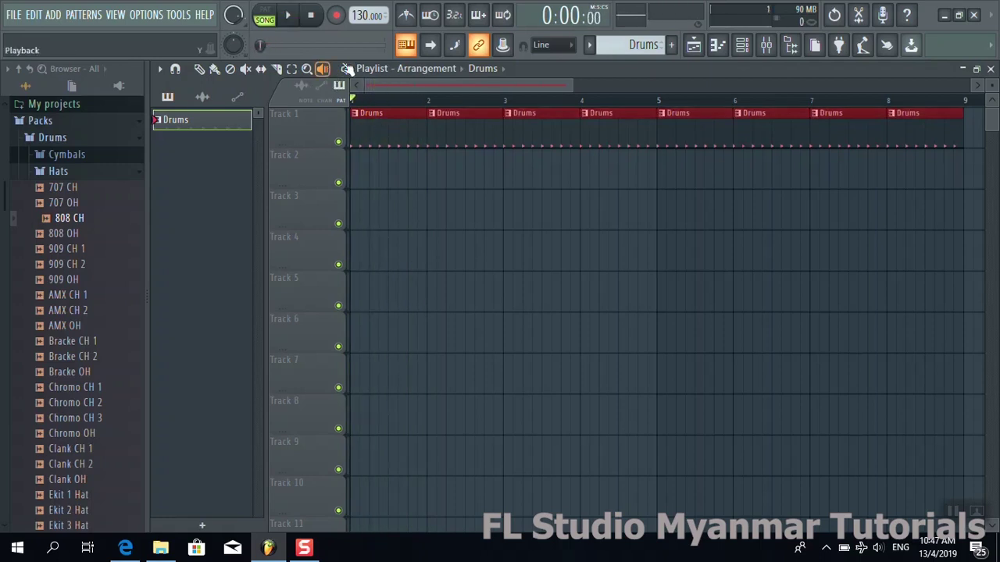
pyautogui.press('space')
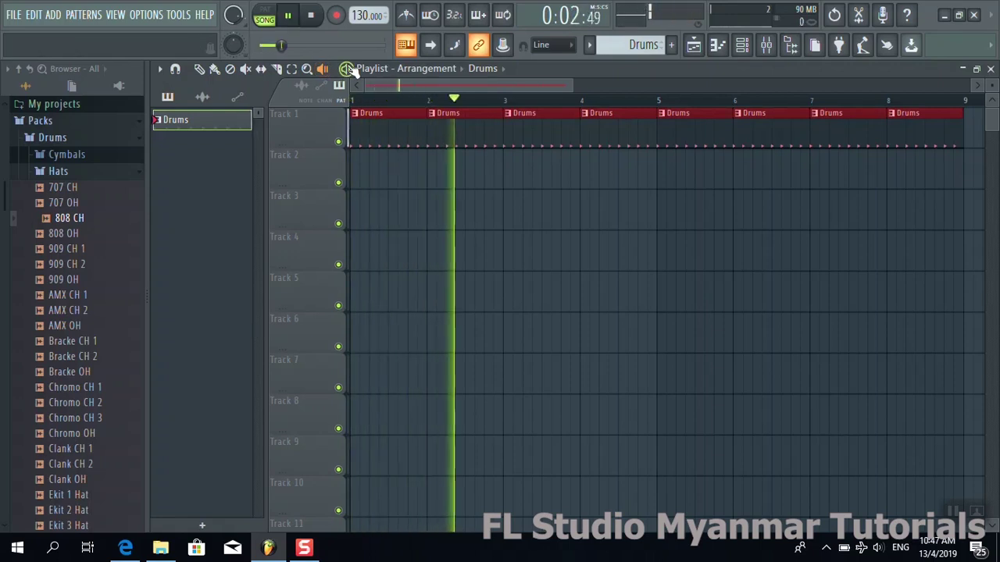
pyautogui.press('space')
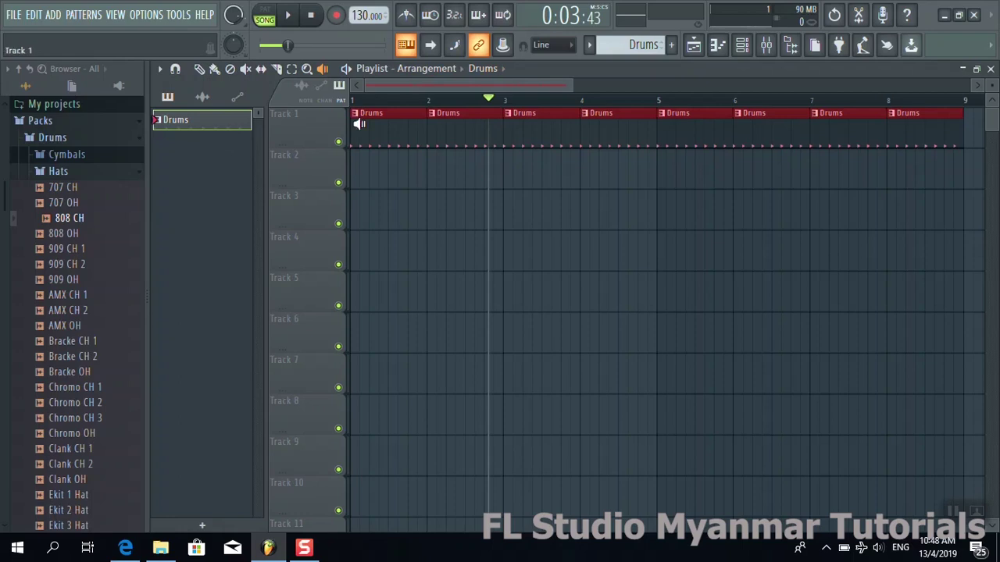
# - Switch to Pattern 2 and back to Drums, and add a new empty pattern, Pattern 2
pyautogui.scroll(1, 637, 41)
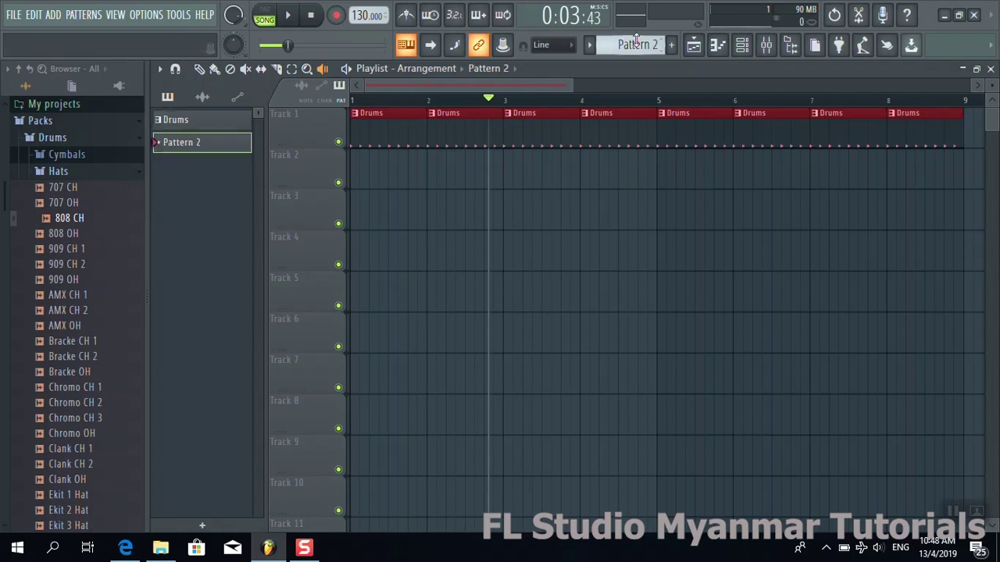
pyautogui.click(224, 127)
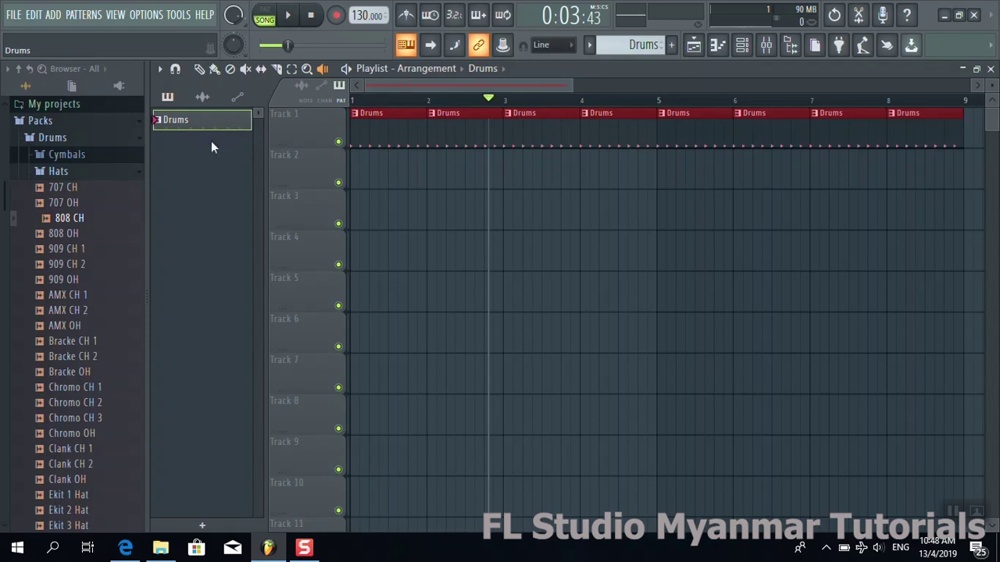
pyautogui.press('F4')
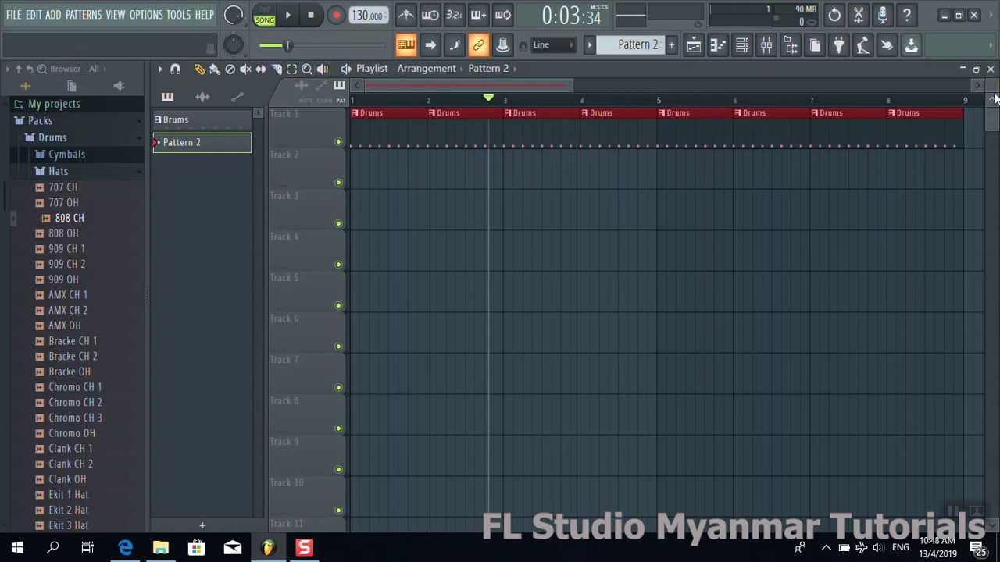
# - Increase the Playlist's track height and zoom in horizontally on the timeline
pyautogui.moveTo(988, 86)
pyautogui.mouseDown()
pyautogui.moveTo(988, 75)
pyautogui.moveTo(988, 95)
pyautogui.moveTo(988, 75)
pyautogui.moveTo(992, 86)
pyautogui.mouseUp()
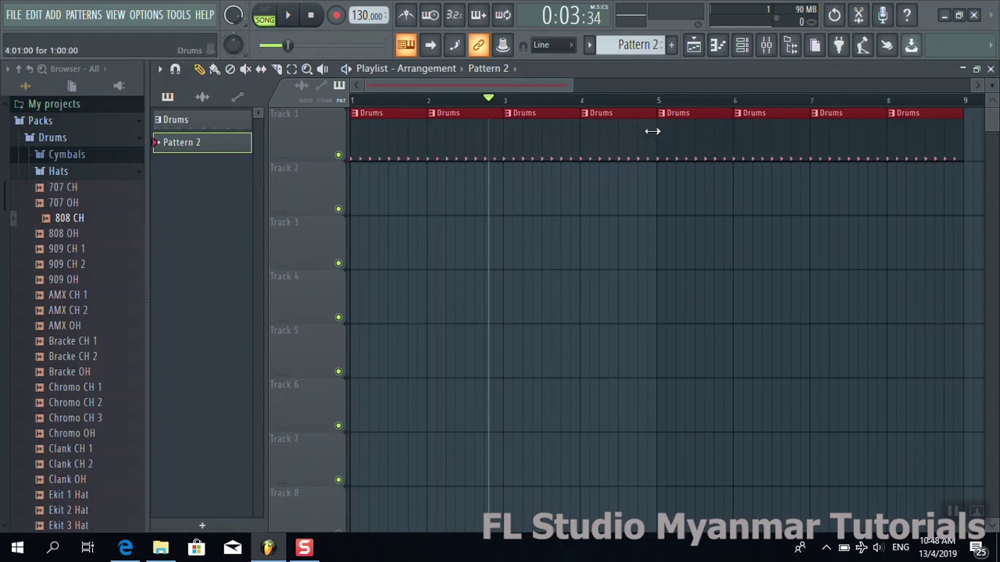
pyautogui.keyDown('ctrl'); pyautogui.scroll(2, 558, 111); pyautogui.keyUp('ctrl')
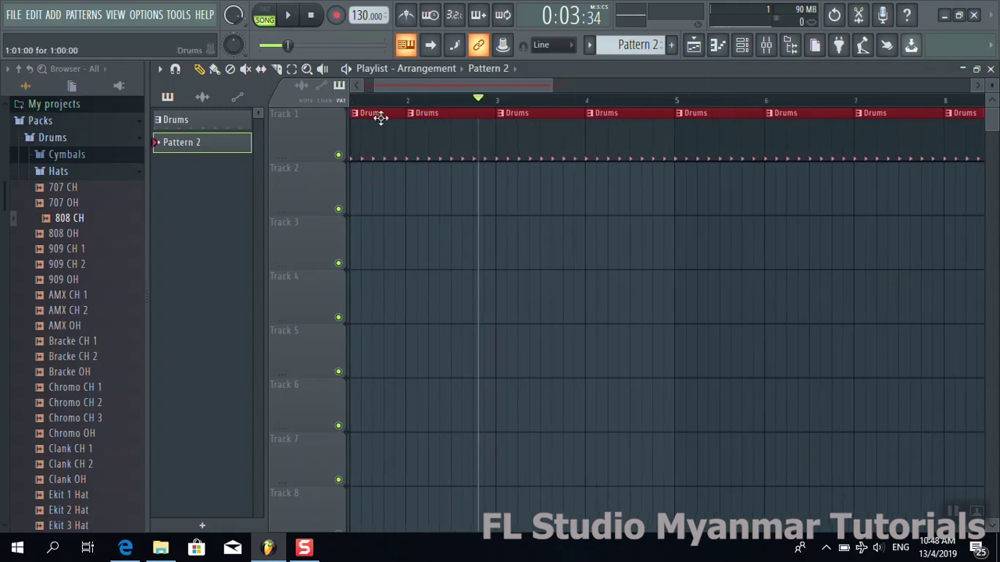